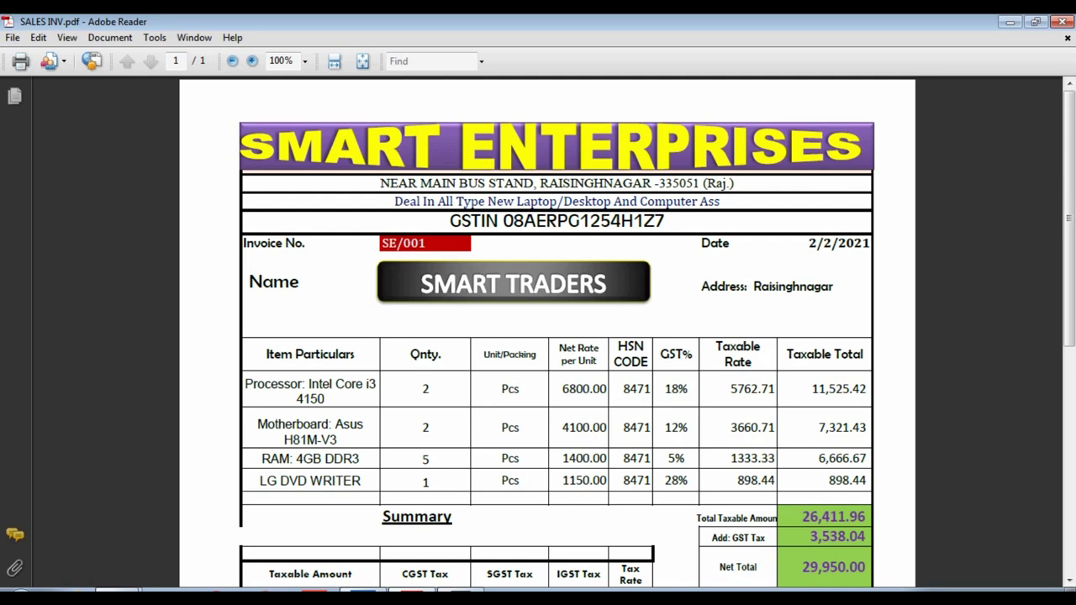
# Step: Switch from the SALES INV.pdf invoice in Adobe Reader to TallyPrime's Gateway of Tally
pyautogui.hotkey('alt', 'Tab')
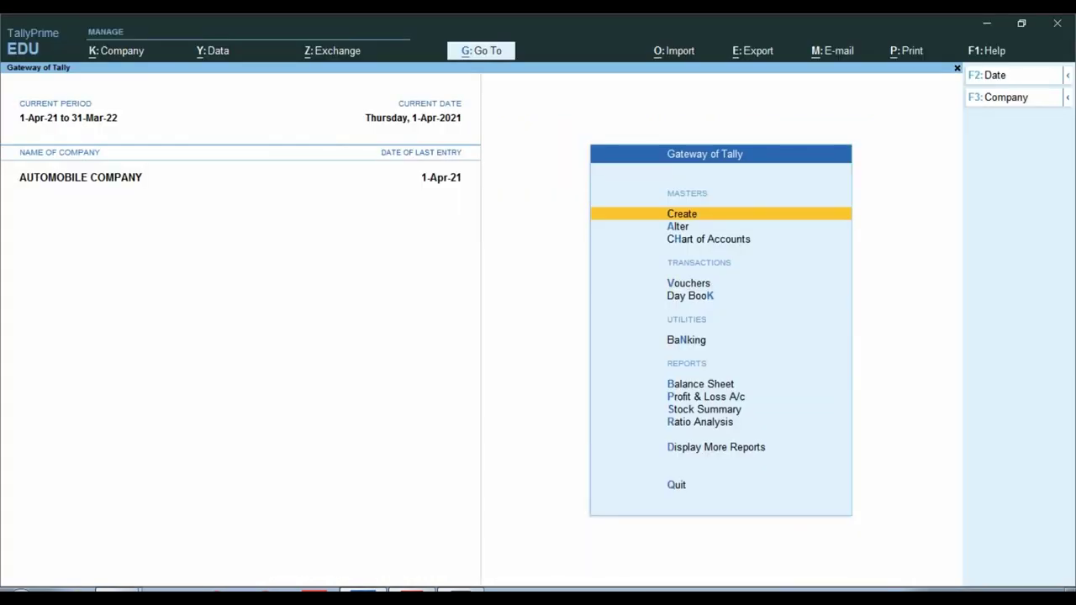
# Step: Choose Create from the Company menu (Alt+K) to start a new company in C:\Users\Public\TallyPrime\Data
pyautogui.hotkey('alt', 'k')
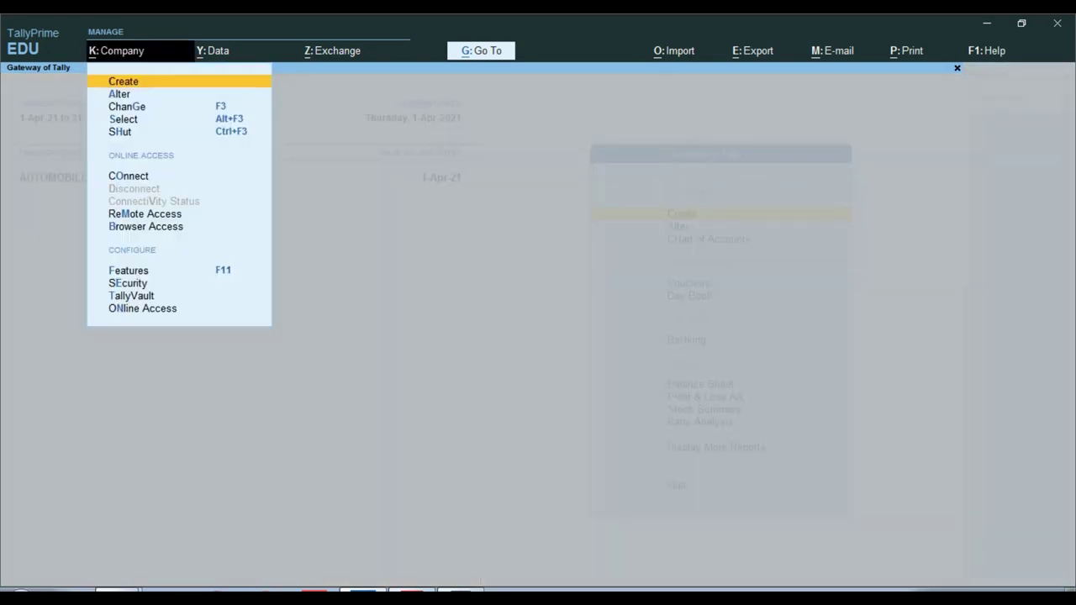
pyautogui.press('Return')
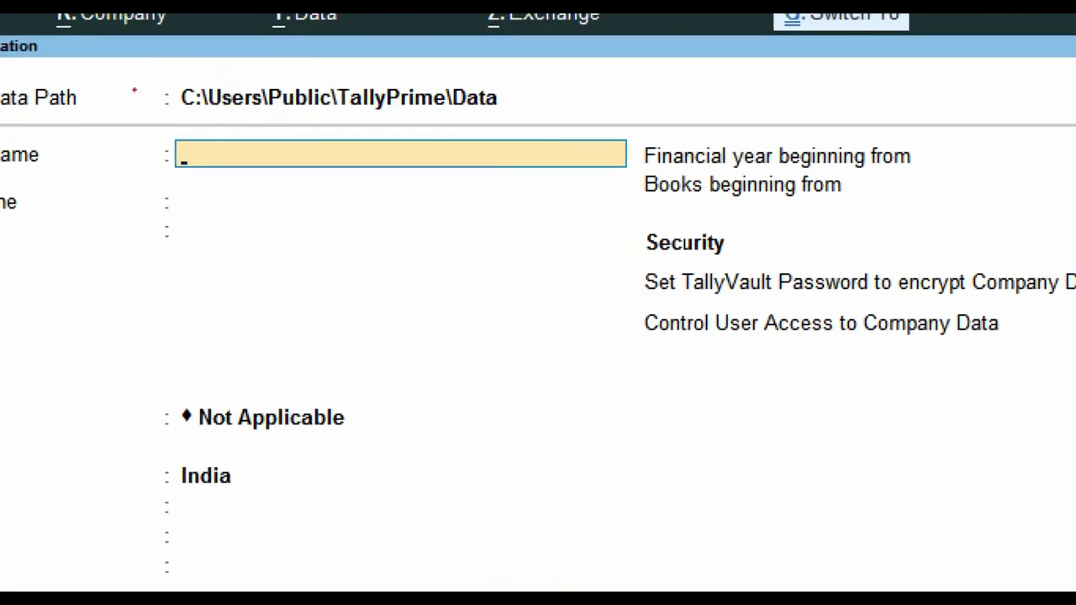
# Step: Enter SMART ENTERPRISES as the company name and keep it as the mailing name
pyautogui.moveTo(166, 77)
pyautogui.mouseDown()
pyautogui.moveTo(497, 132)
pyautogui.moveTo(535, 121)
pyautogui.mouseUp()
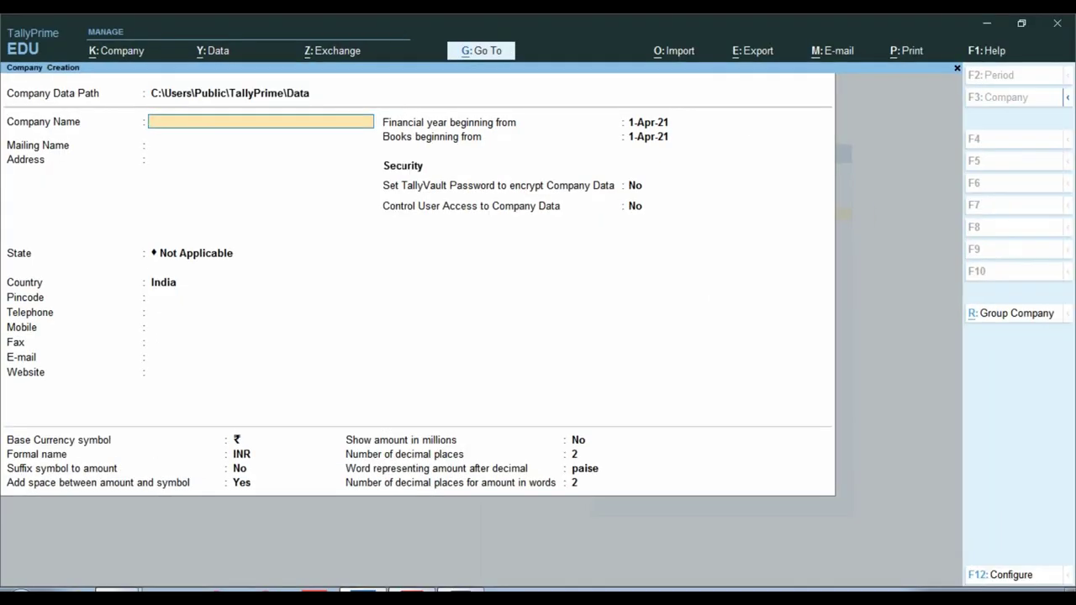
pyautogui.hotkey('alt', 'Tab')
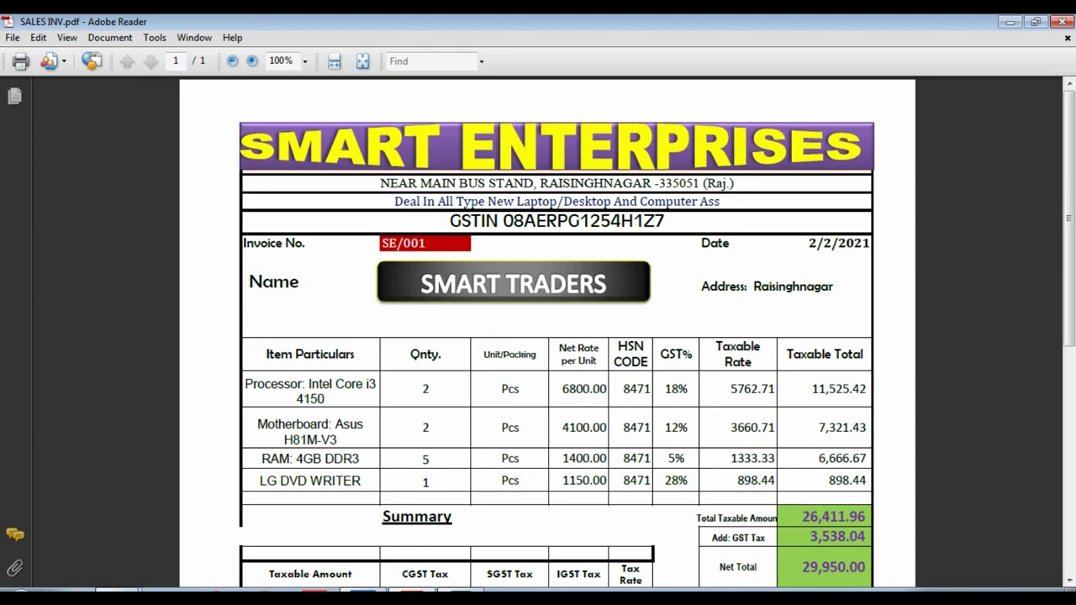
pyautogui.hotkey('alt', 'Tab')
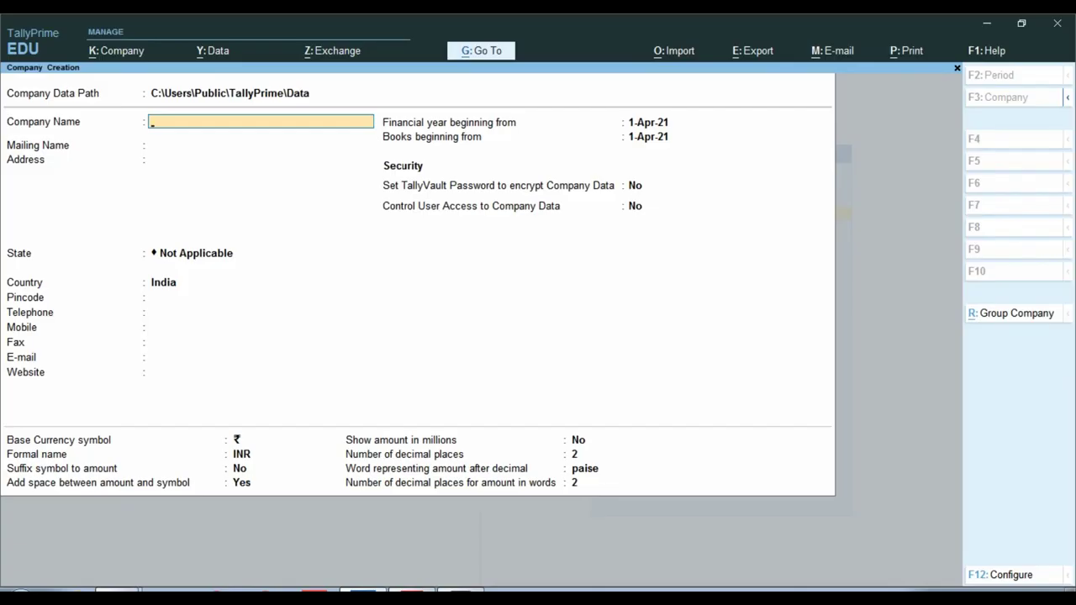
pyautogui.write('SMART ENTERP')
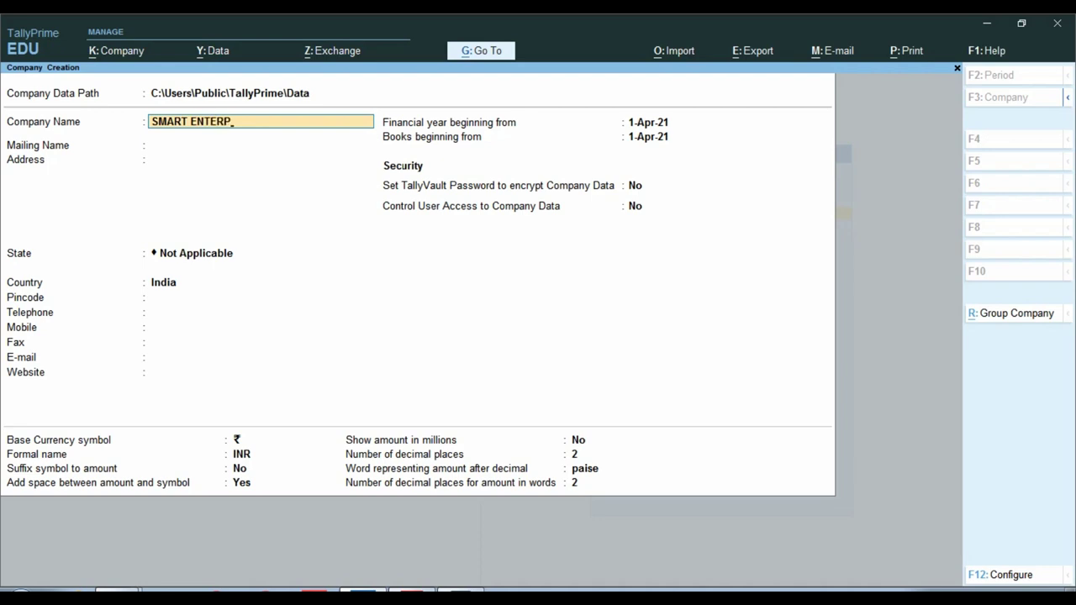
pyautogui.write('RISES')
pyautogui.press('Return')
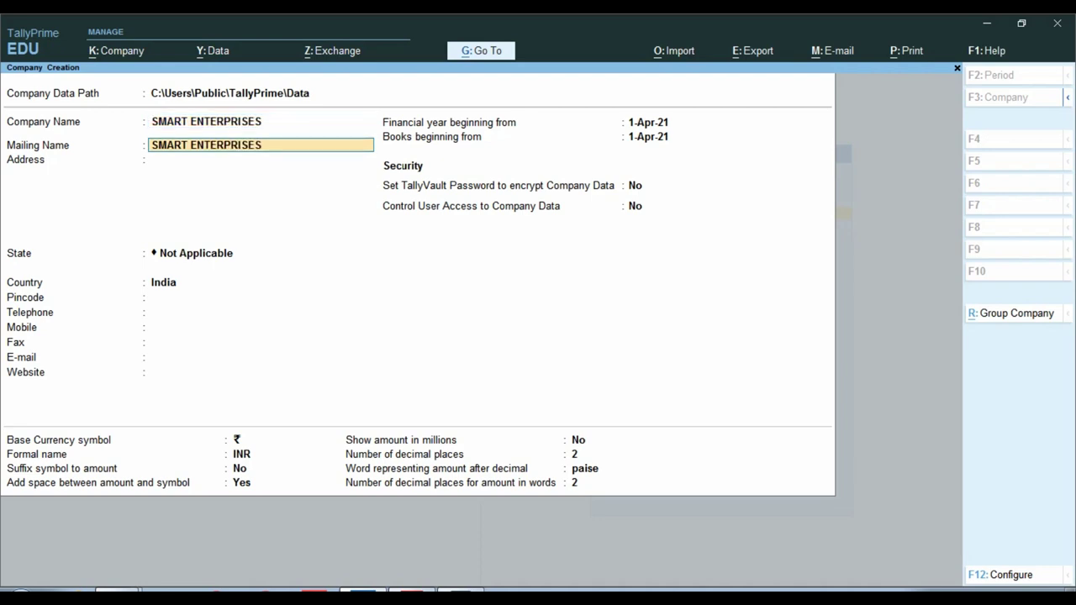
pyautogui.press('Return')
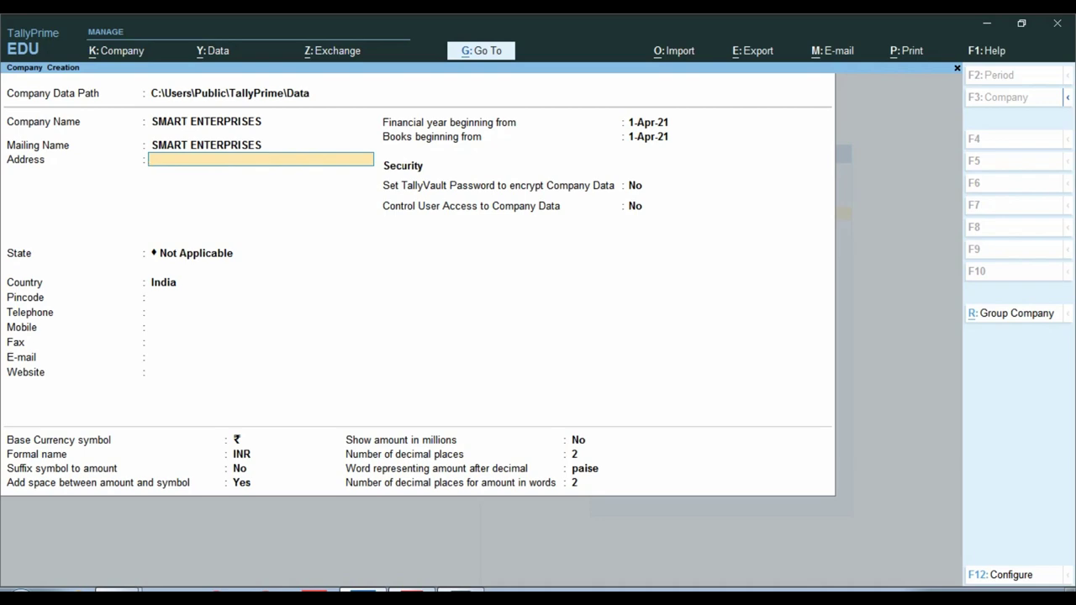
# Step: Fill the address lines NEAR MAIN BUS STAND and RAISINGHNAGAR with its pincode, checked against the invoice
pyautogui.hotkey('alt', 'Tab')
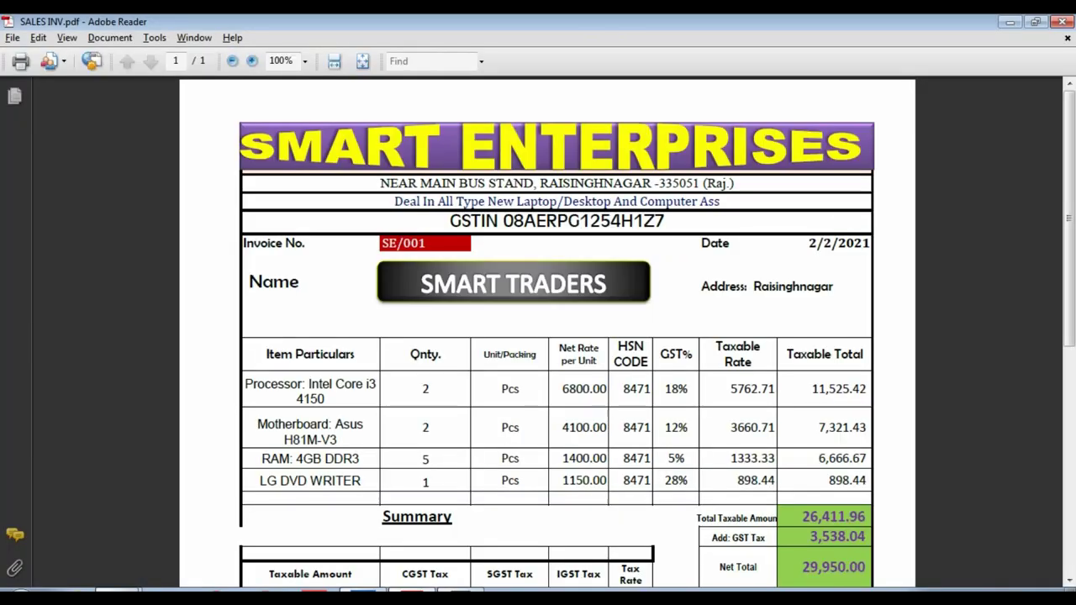
pyautogui.scroll(-1, 546, 337)
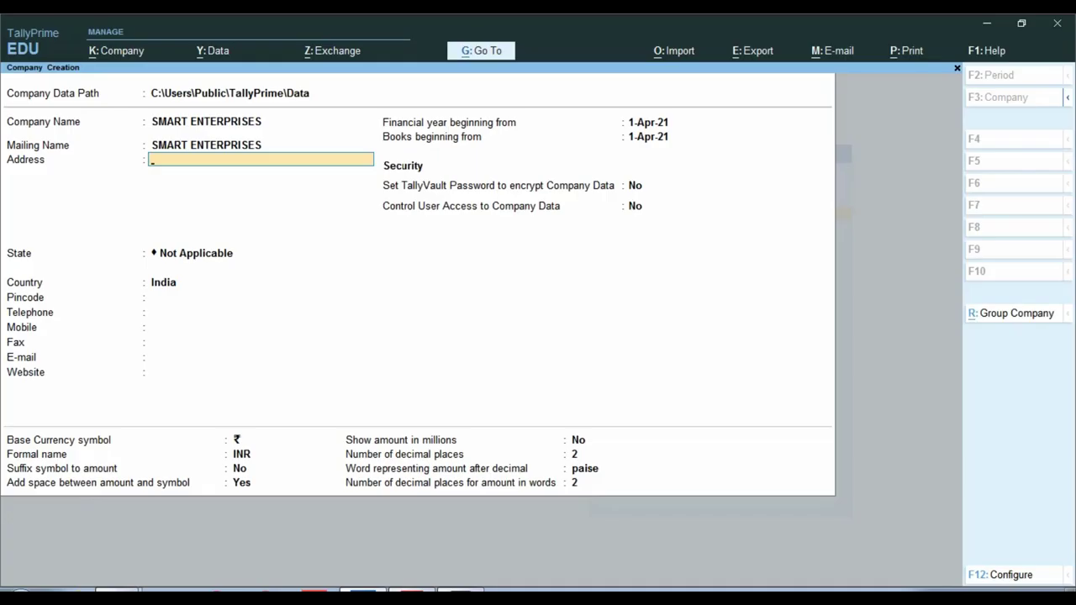
pyautogui.write('NEAR MAIN BUS')
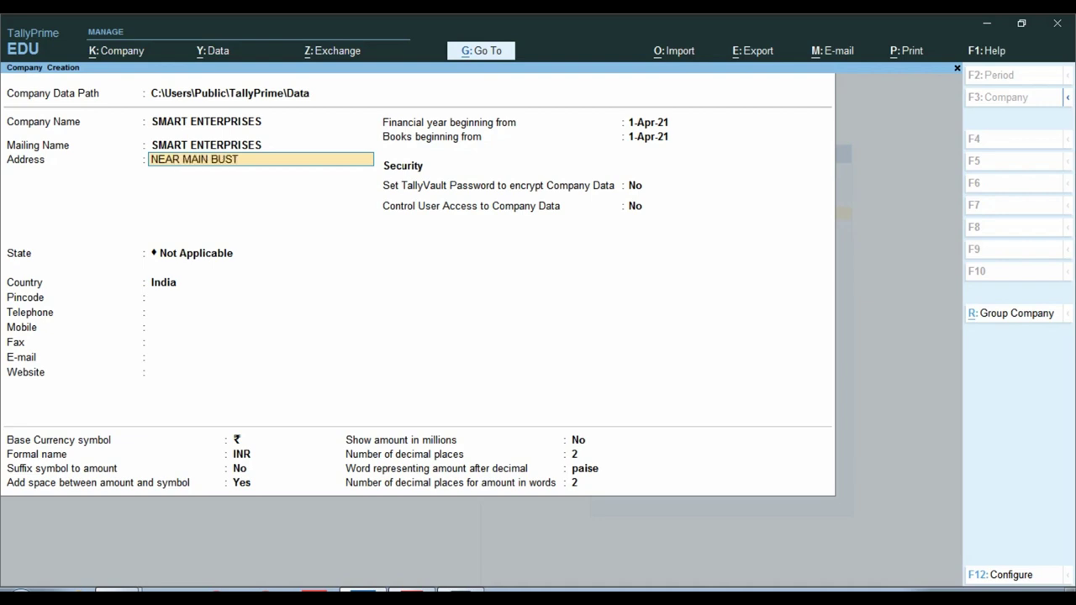
pyautogui.write(' STAND')
pyautogui.hotkey('alt', 'Tab')
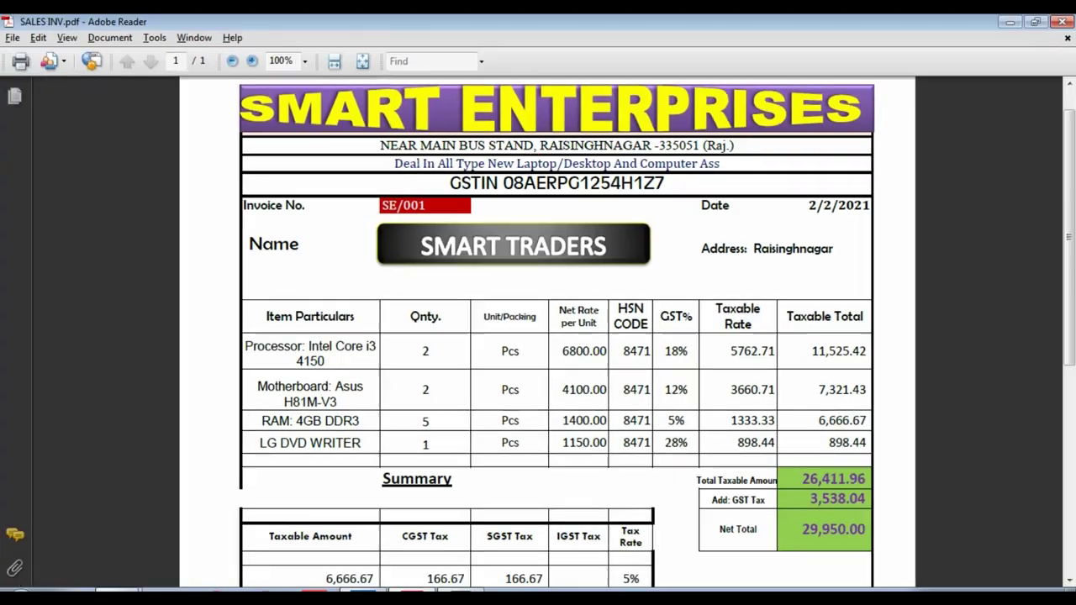
pyautogui.hotkey('alt', 'Tab')
pyautogui.press('Return')
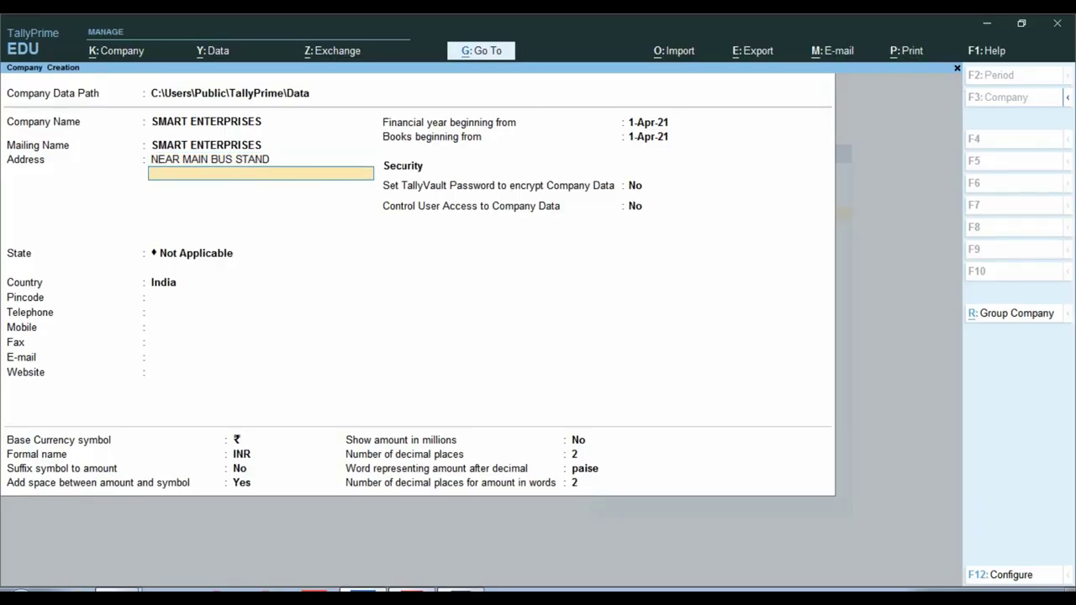
pyautogui.write('RAISINGHNAGAR')
pyautogui.press('Return')
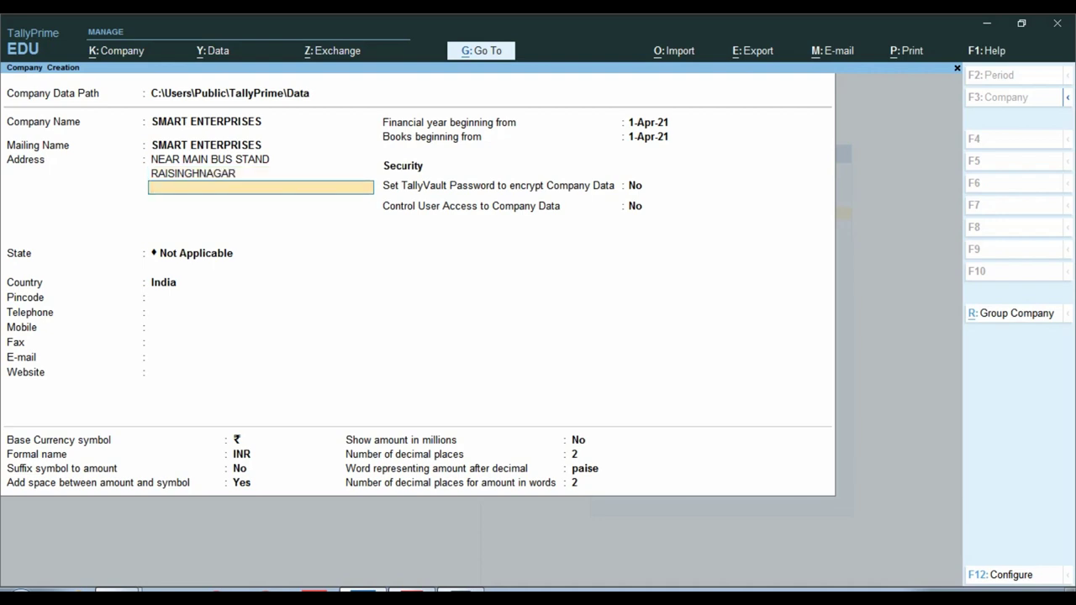
pyautogui.hotkey('alt', 'Tab')
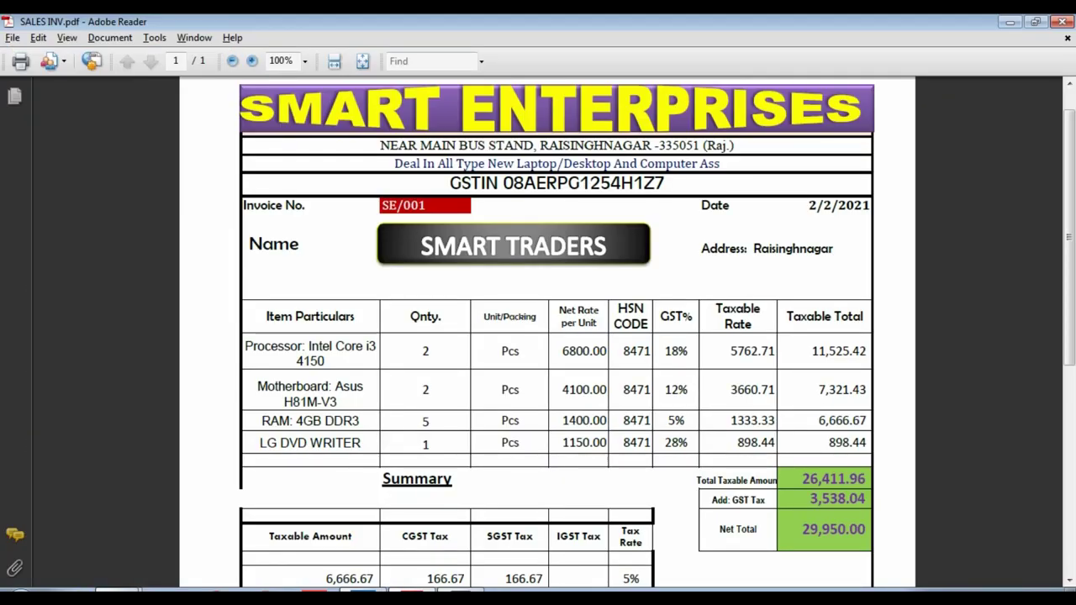
pyautogui.hotkey('alt', 'Tab')
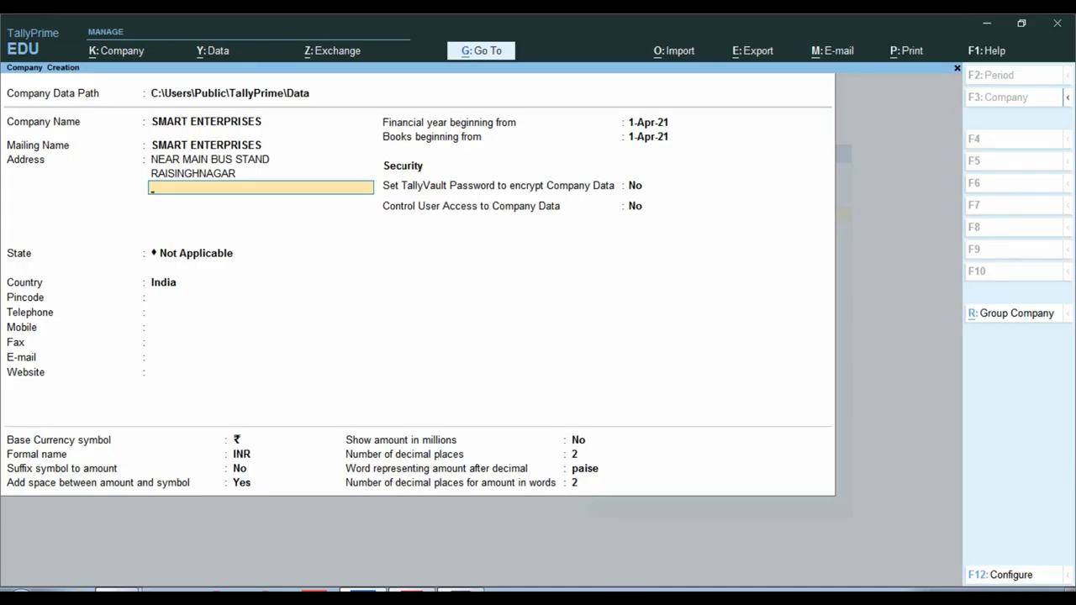
pyautogui.press('BackSpace')
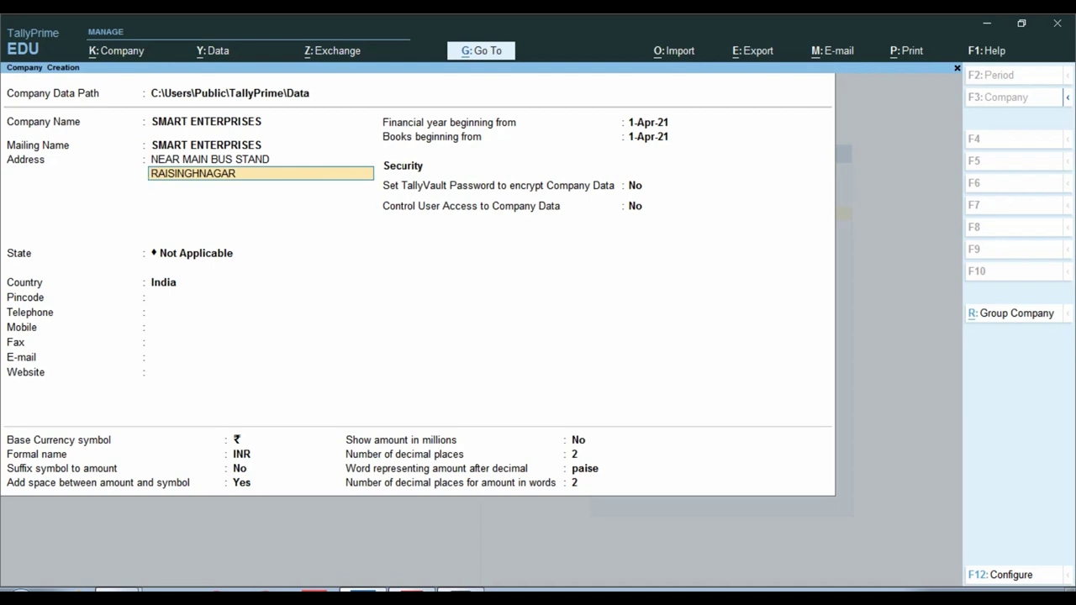
pyautogui.write('335051')
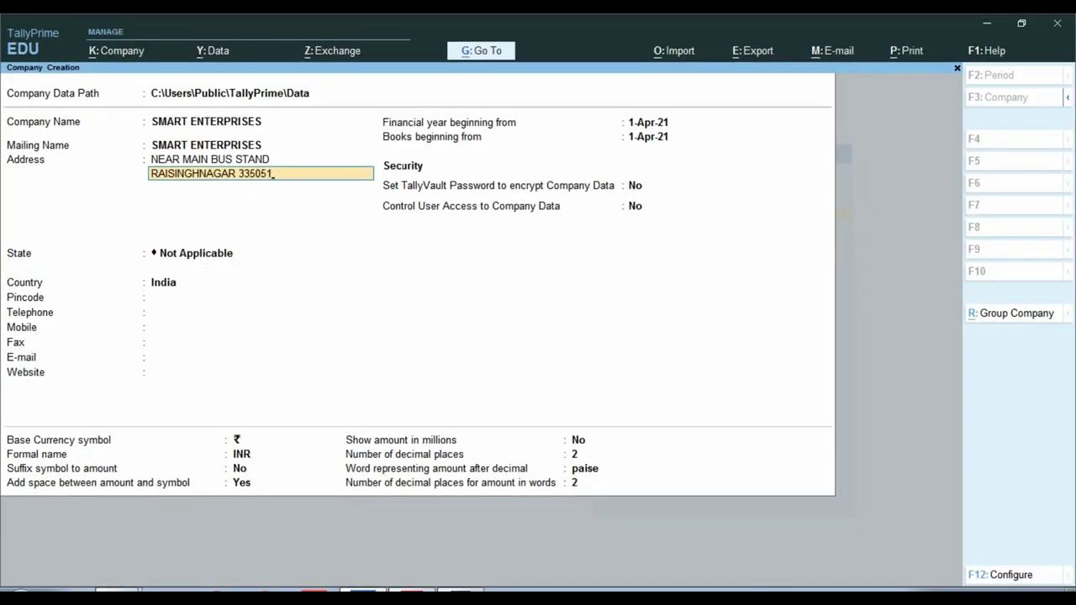
# Step: Add the invoice's business line 'Deal in All Type New Laptop and Desktop and Ass.' as a third address line
pyautogui.press('Return')
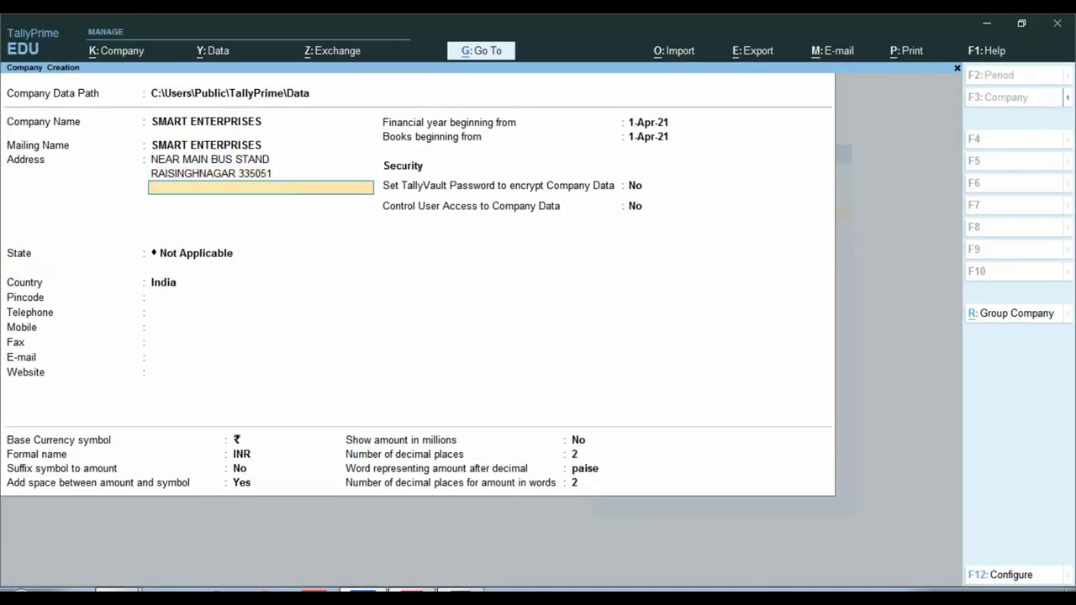
pyautogui.hotkey('alt', 'Tab')
pyautogui.write('DE')
pyautogui.press('BackSpace')
pyautogui.write('eal in All Type New Lapto')
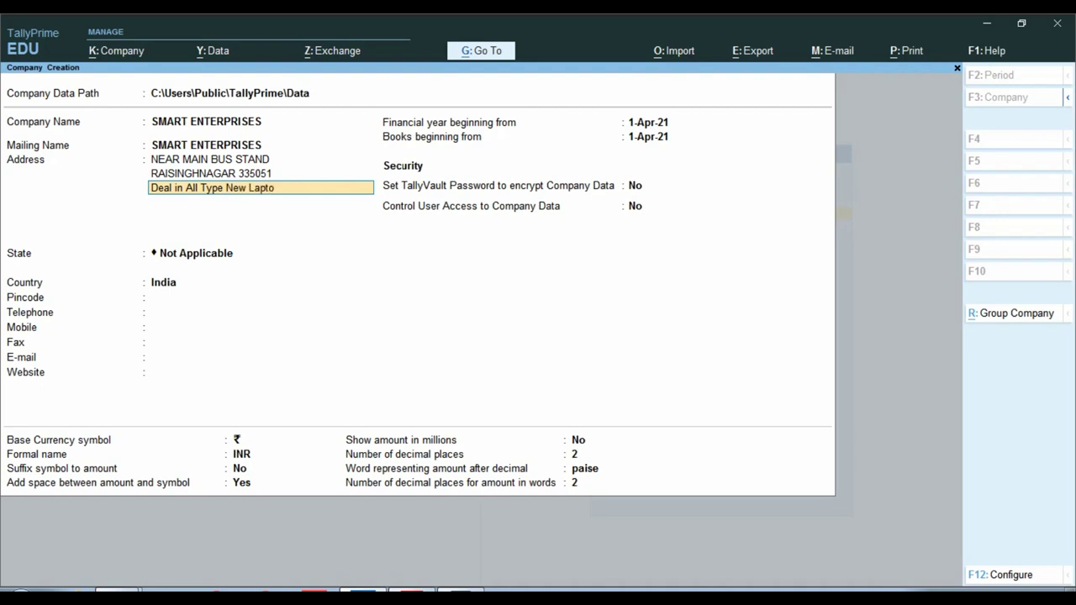
pyautogui.write('p and Desktop and Ass.')
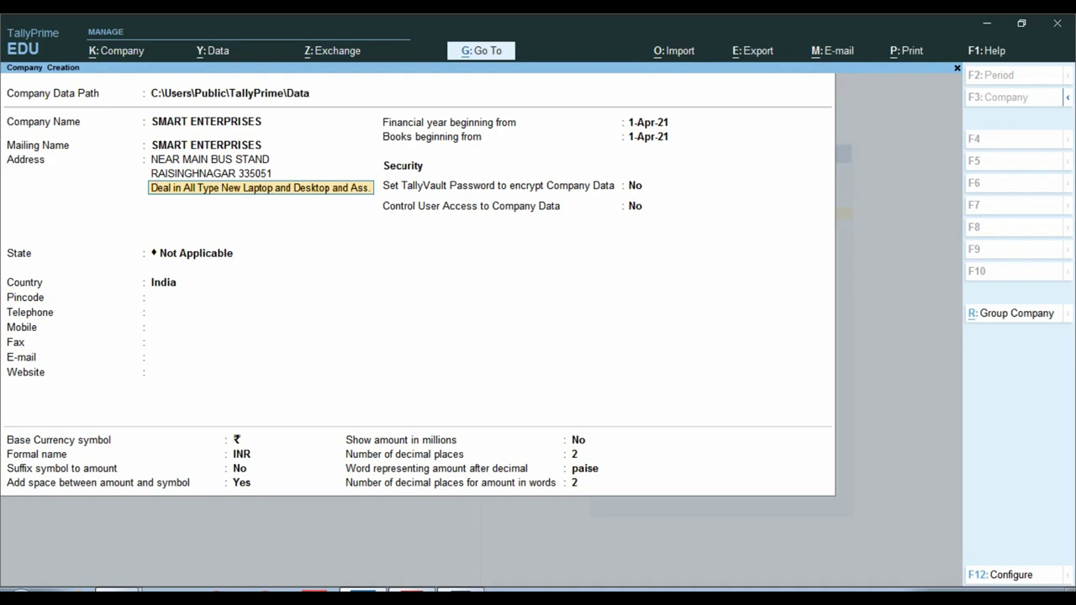
pyautogui.press('Return')
pyautogui.press('Return')
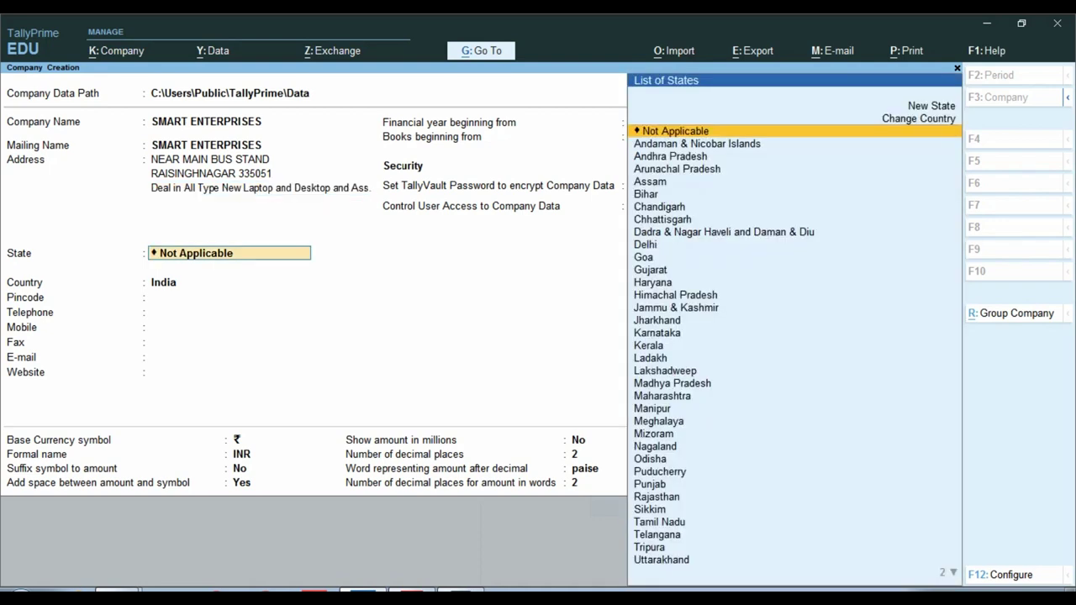
# Step: Choose Rajasthan as the state and enter pincode 335051, leaving telephone blank
pyautogui.write('r')
pyautogui.press('Return')
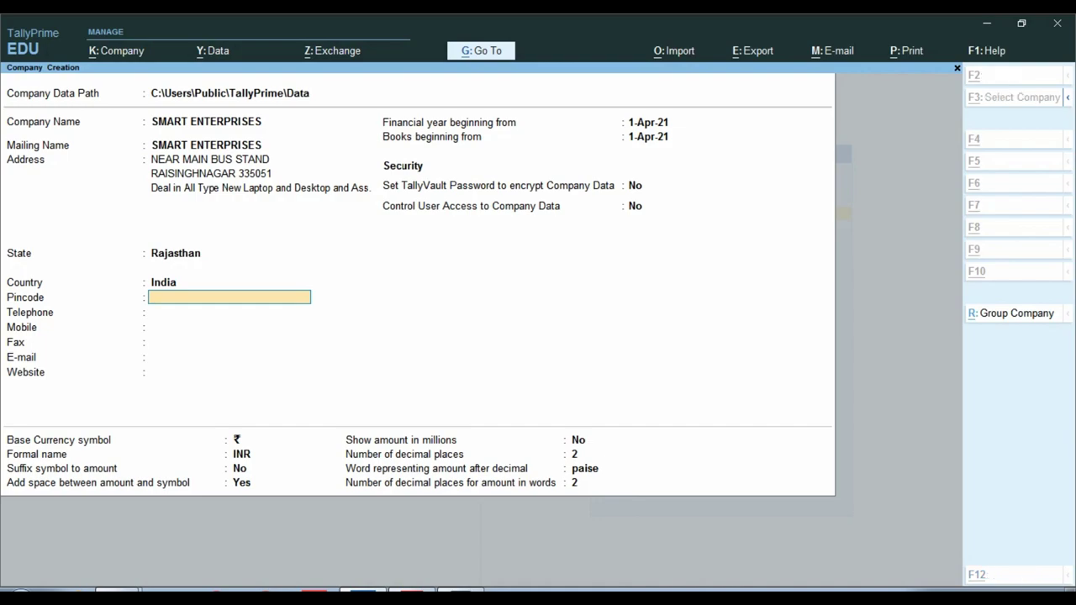
pyautogui.hotkey('alt', 'Tab')
pyautogui.hotkey('alt', 'Tab')
pyautogui.write('335051')
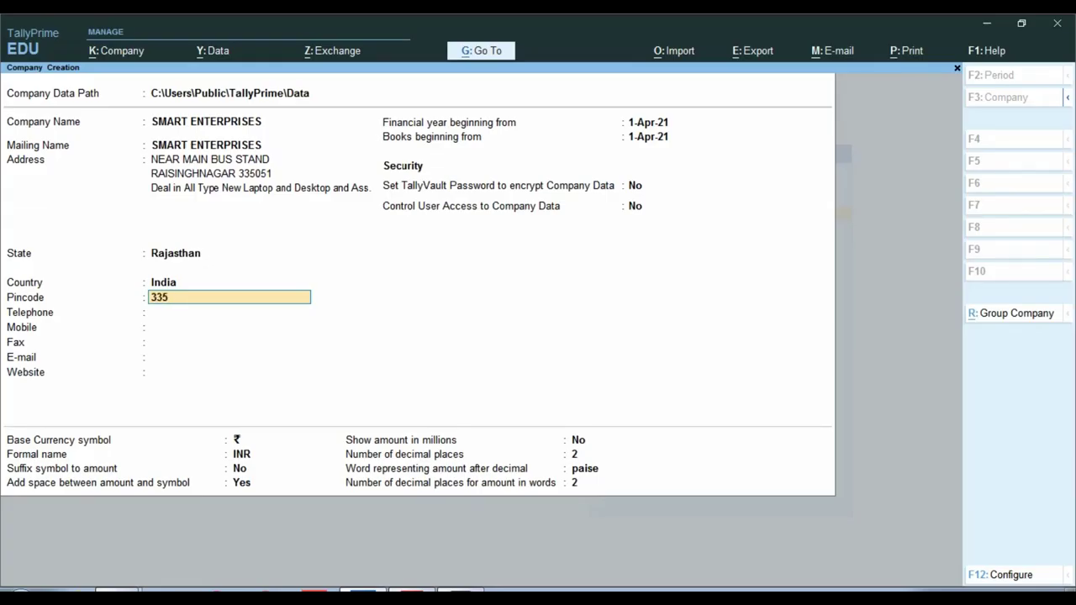
pyautogui.press('Return')
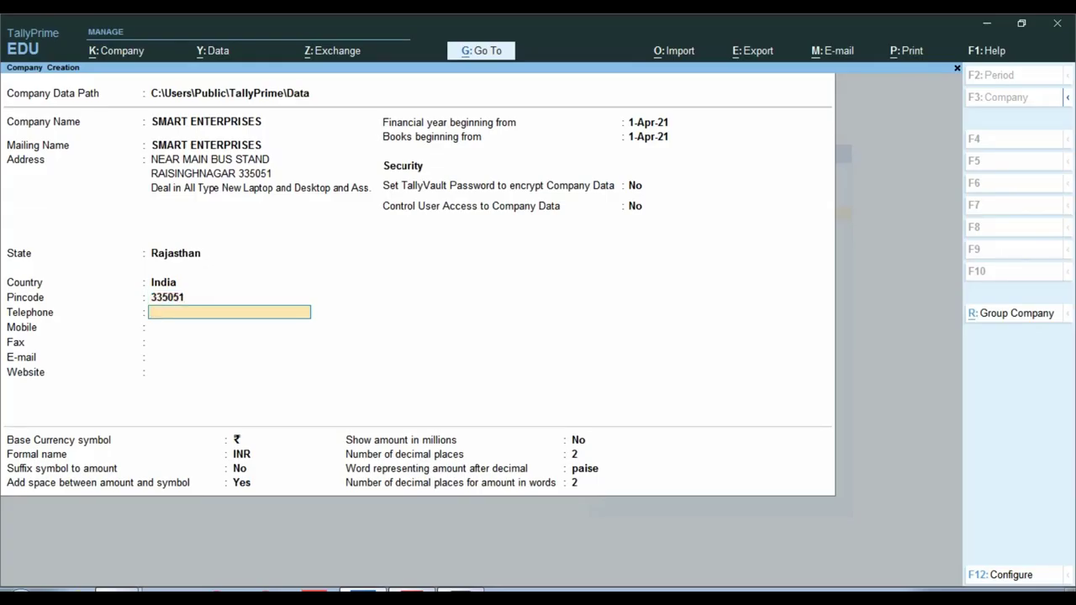
pyautogui.press('Return')
# Step: Enter the company's mobile number and Gmail e-mail address from the invoice, leaving fax and website empty
pyautogui.hotkey('alt', 'Tab')
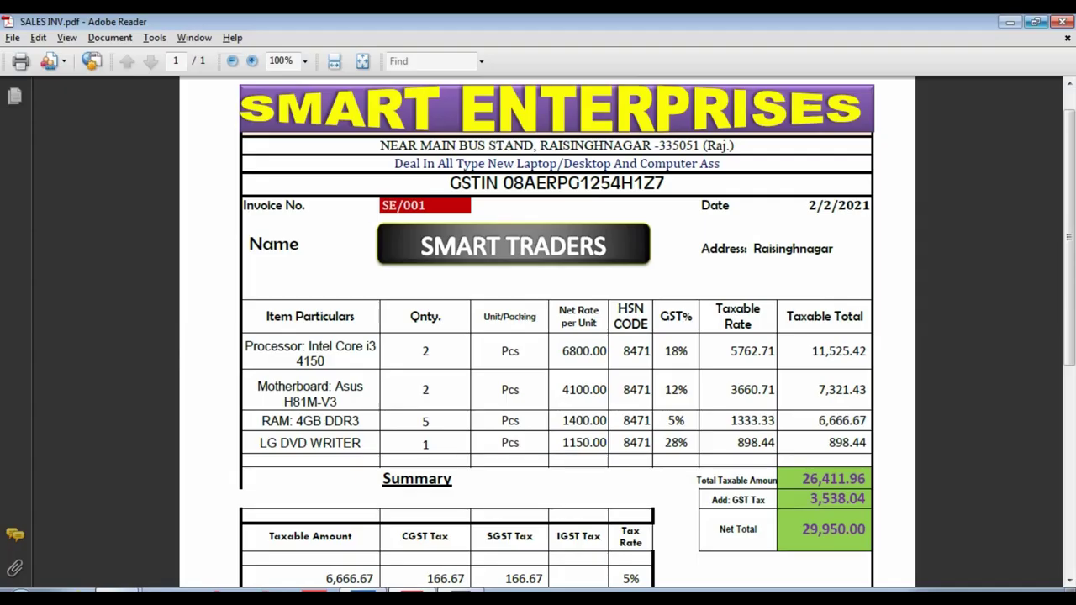
pyautogui.scroll(1, 546, 337)
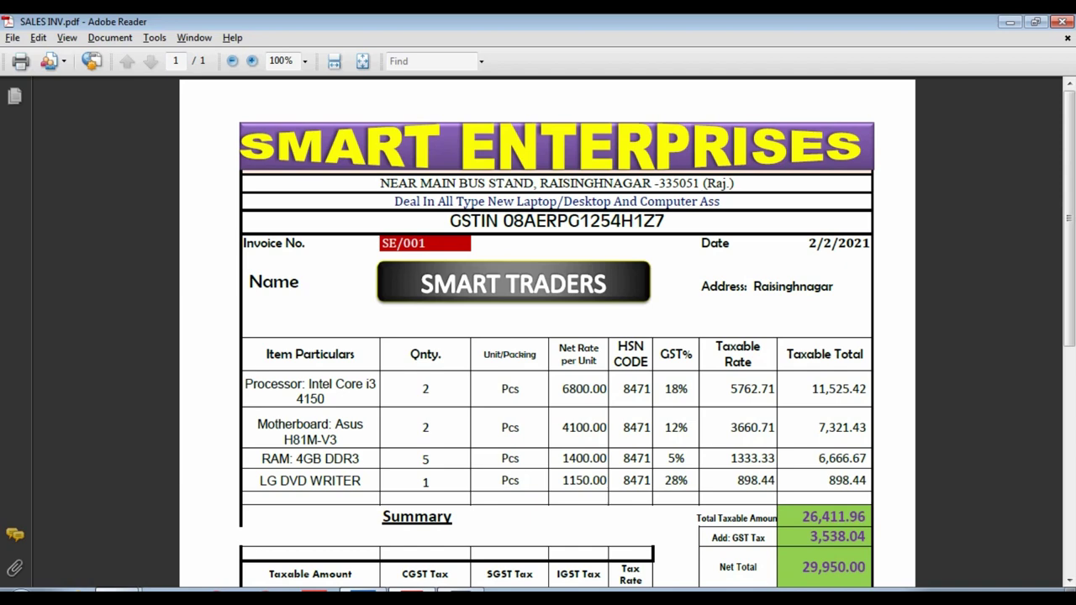
pyautogui.hotkey('alt', 'Tab')
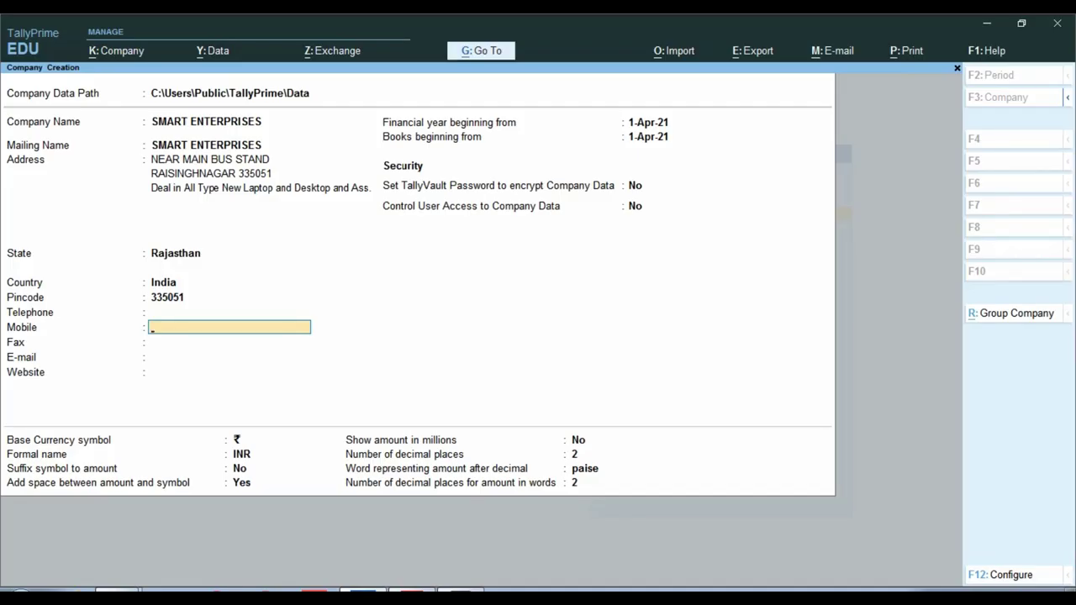
pyautogui.press('Return')
pyautogui.press('Return')
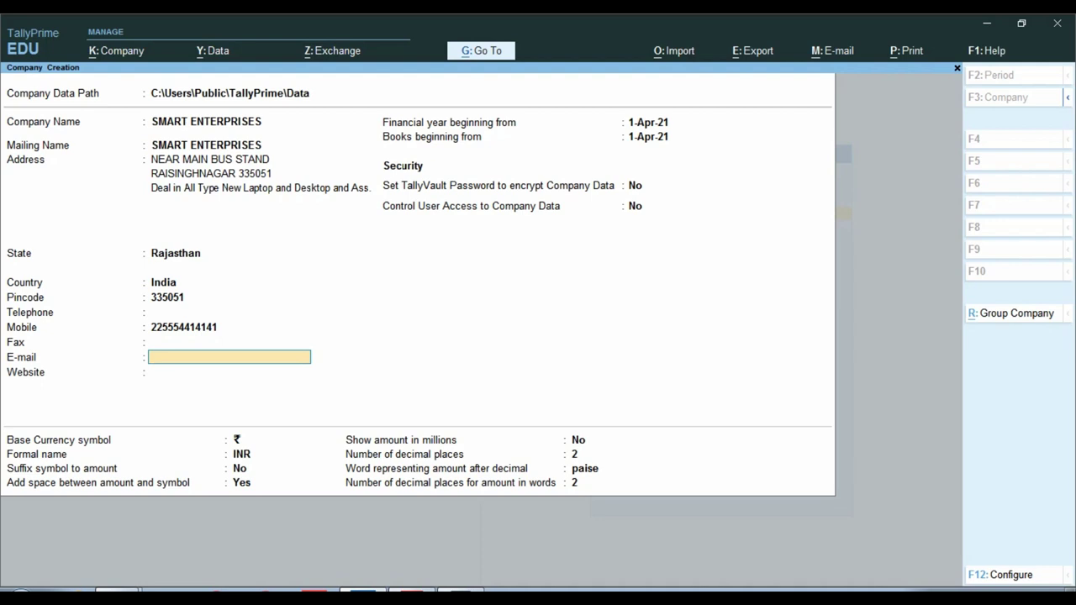
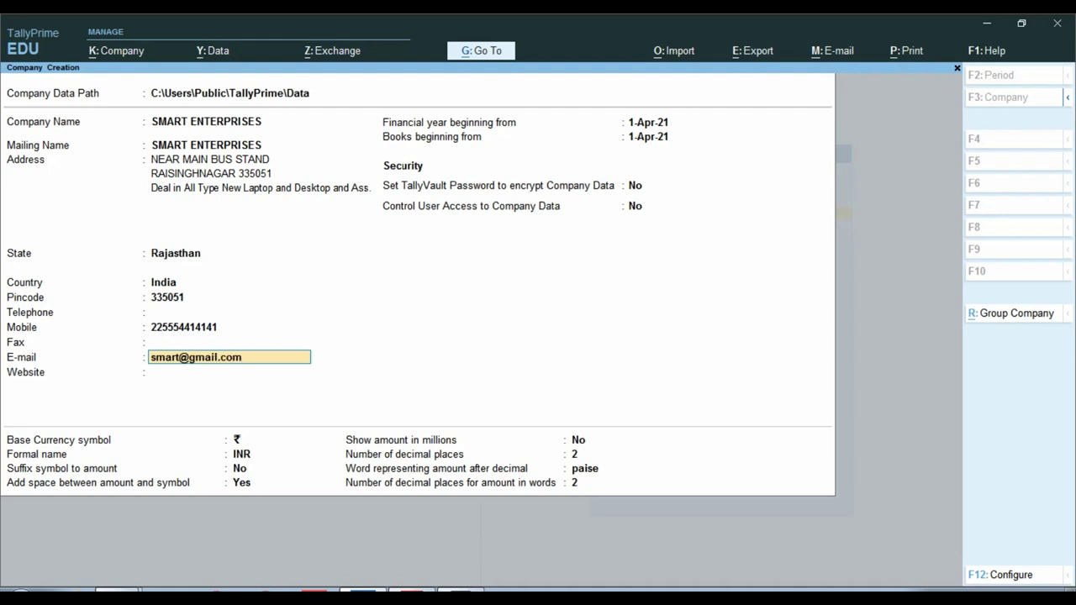
pyautogui.press('Return')
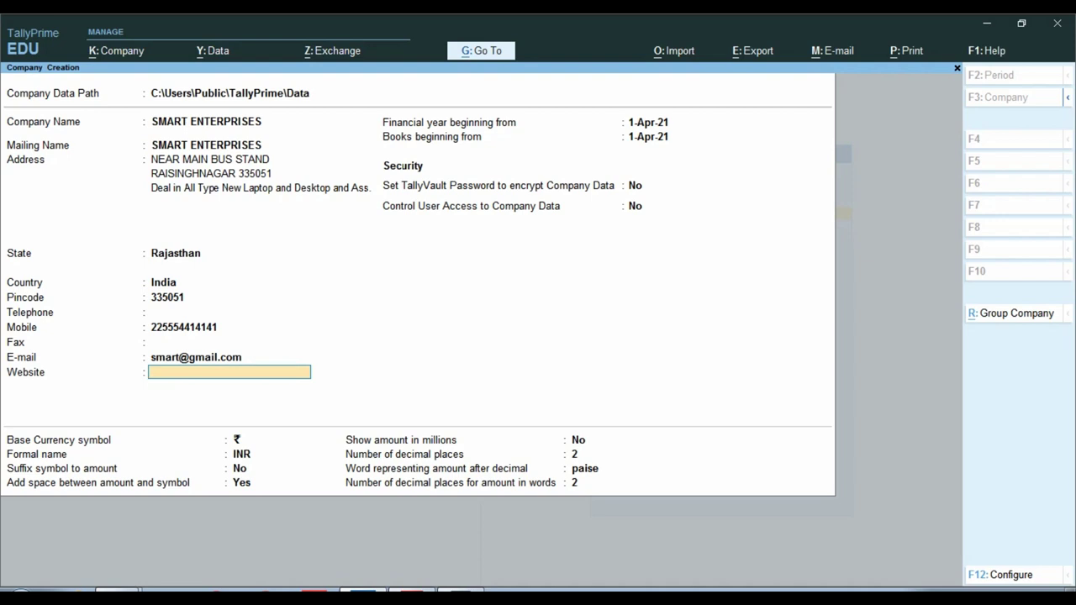
pyautogui.press('ctrl')
pyautogui.press('Return')
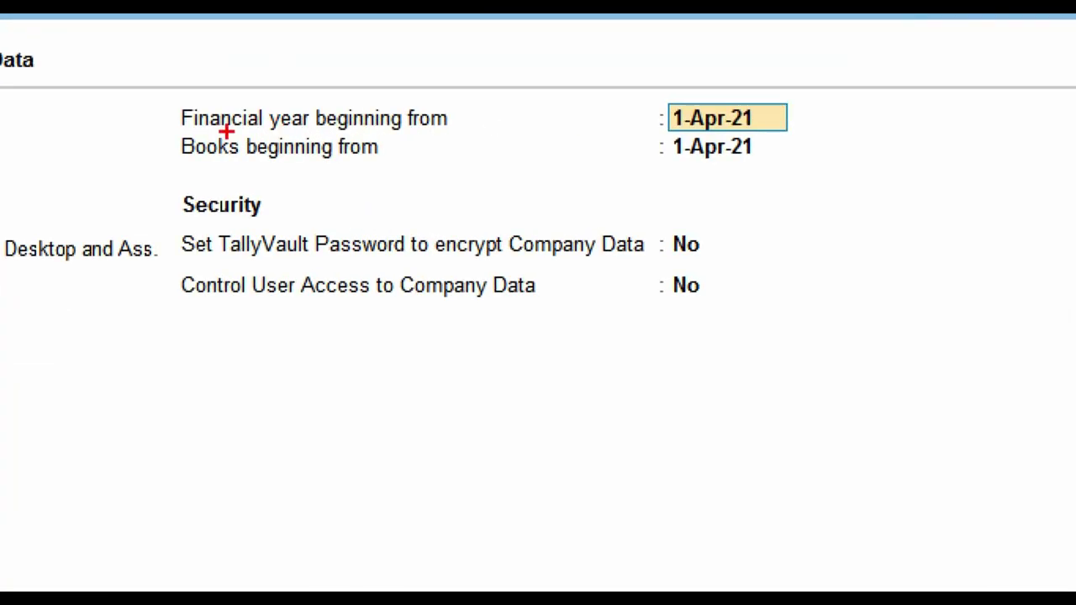
pyautogui.moveTo(156, 64); pyautogui.dragTo(480, 209)
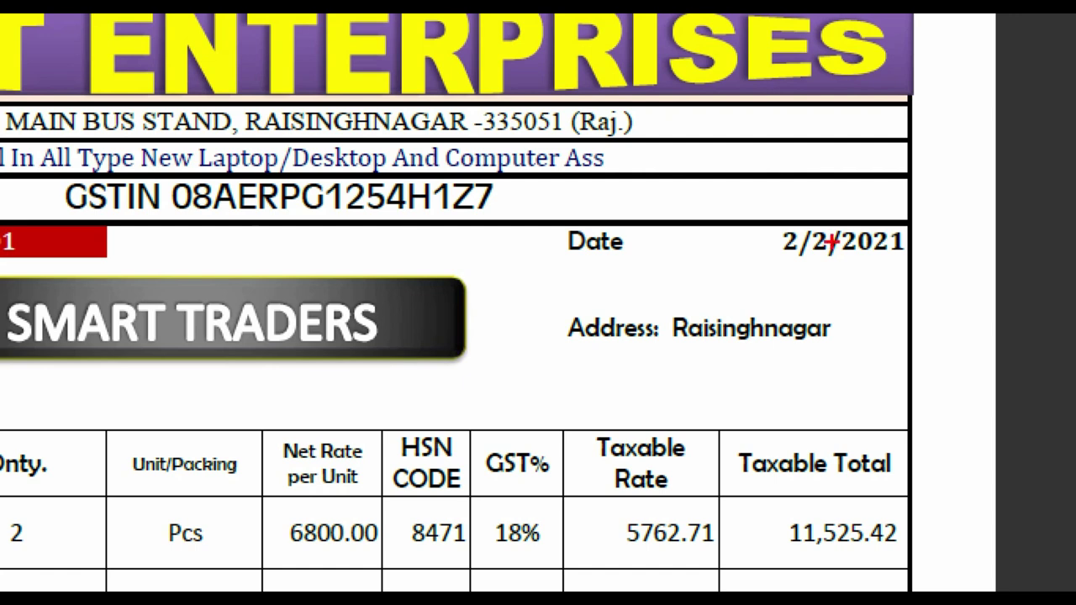
pyautogui.moveTo(748, 203)
pyautogui.mouseDown()
pyautogui.moveTo(829, 241)
pyautogui.moveTo(955, 272)
pyautogui.mouseUp()
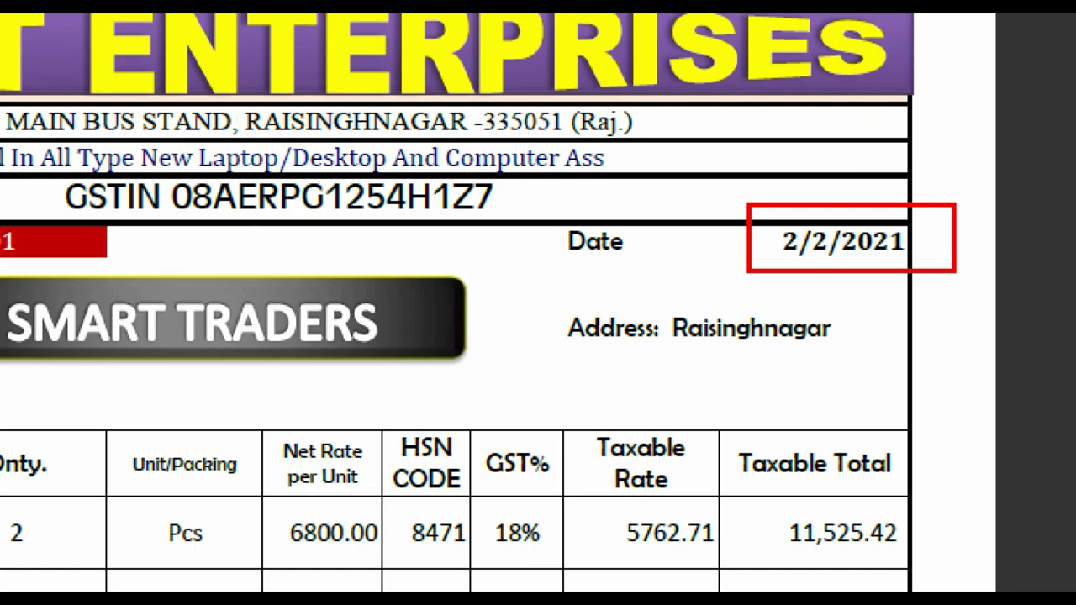
pyautogui.hotkey('alt', 'Tab')
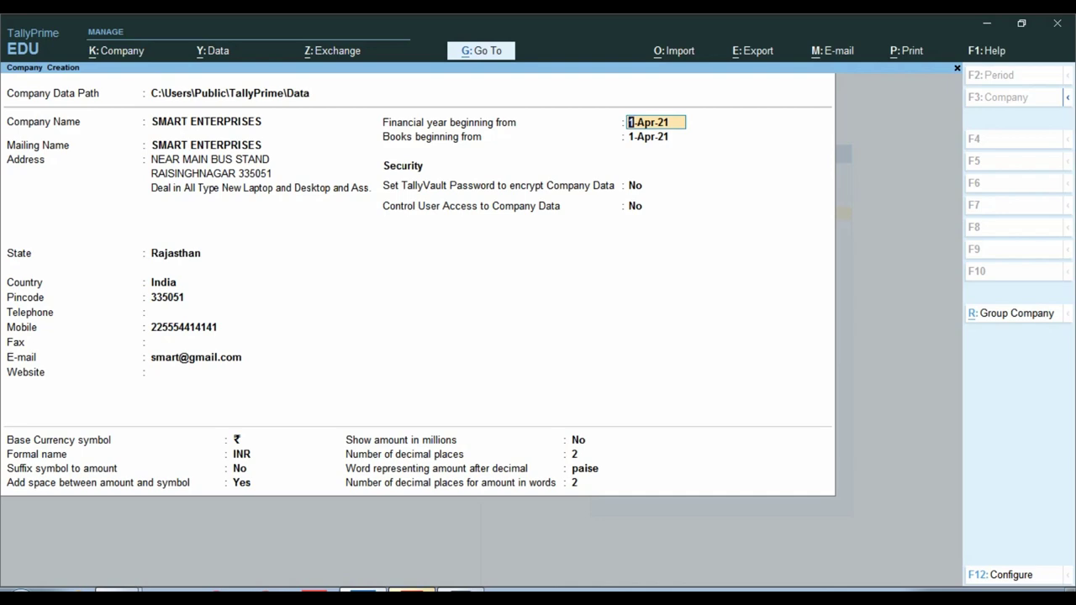
pyautogui.press('Return')
pyautogui.hotkey('alt', 'Tab')
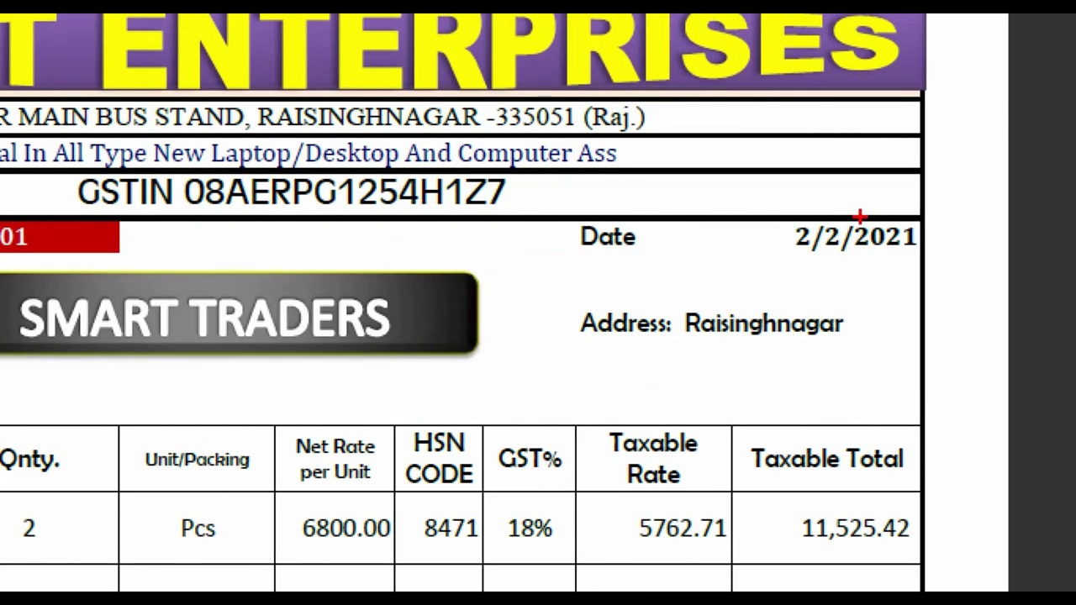
pyautogui.moveTo(846, 209); pyautogui.dragTo(935, 270)
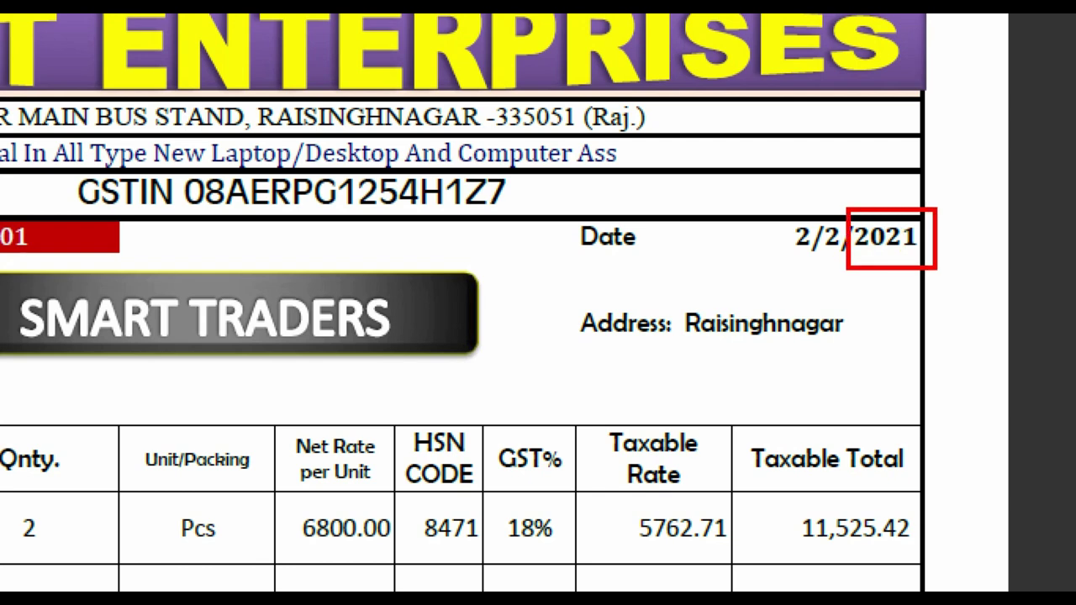
pyautogui.hotkey('alt', 'Tab')
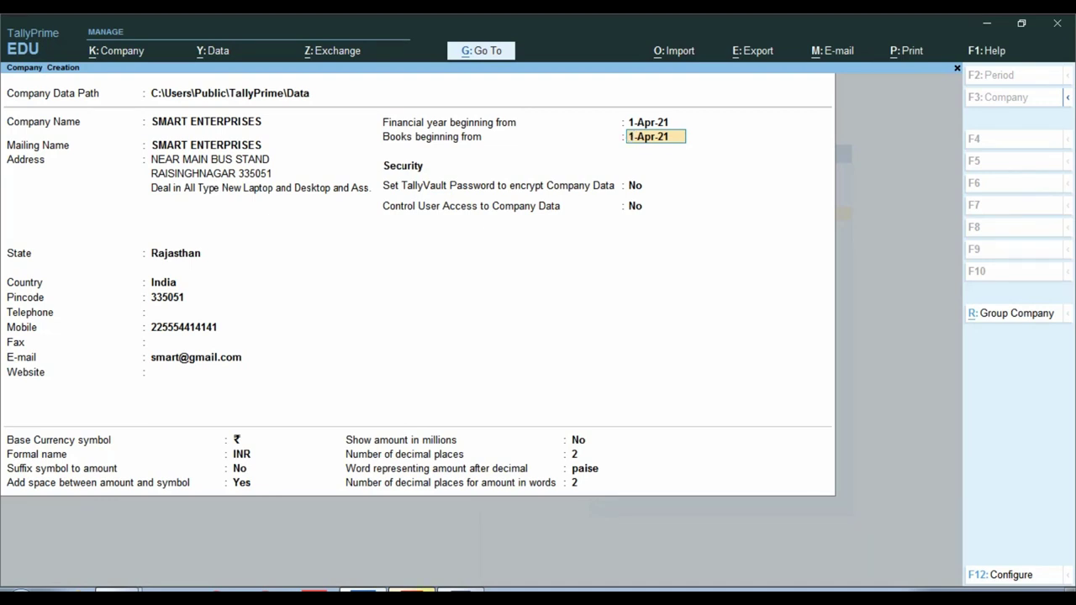
pyautogui.click(655, 121)
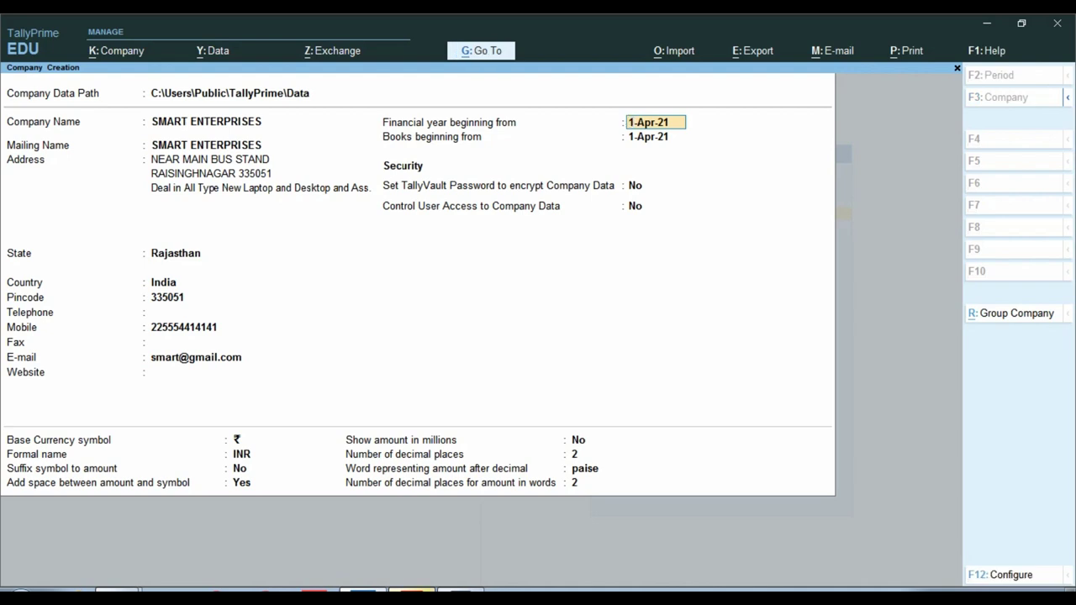
# Step: Change the financial year beginning to 1-Apr-20, then check the invoice's 2/2/2021 date
pyautogui.write('0')
pyautogui.press('Return')
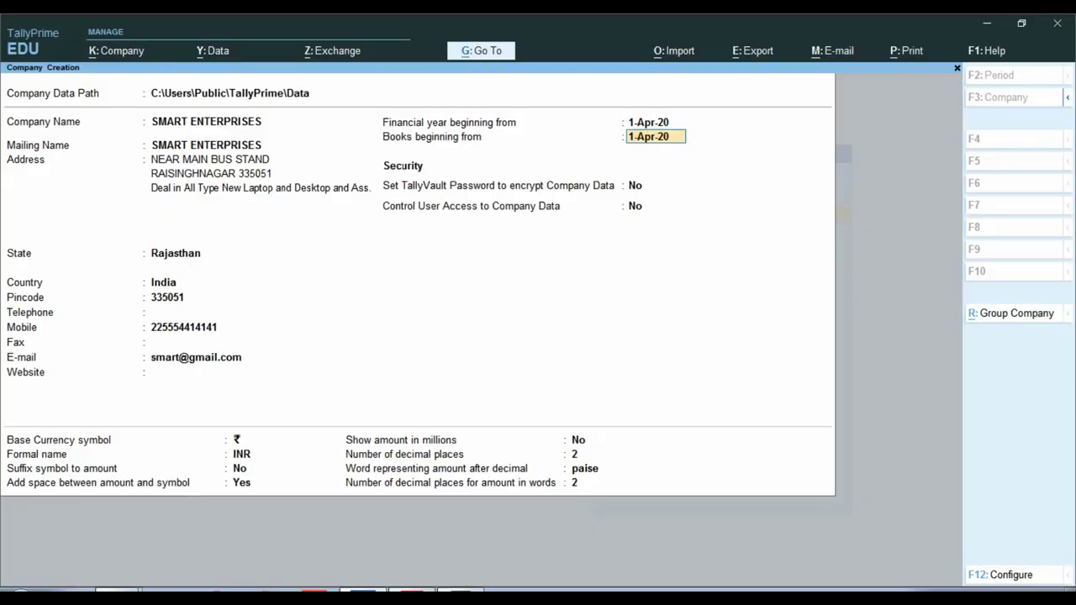
pyautogui.press('ctrl')
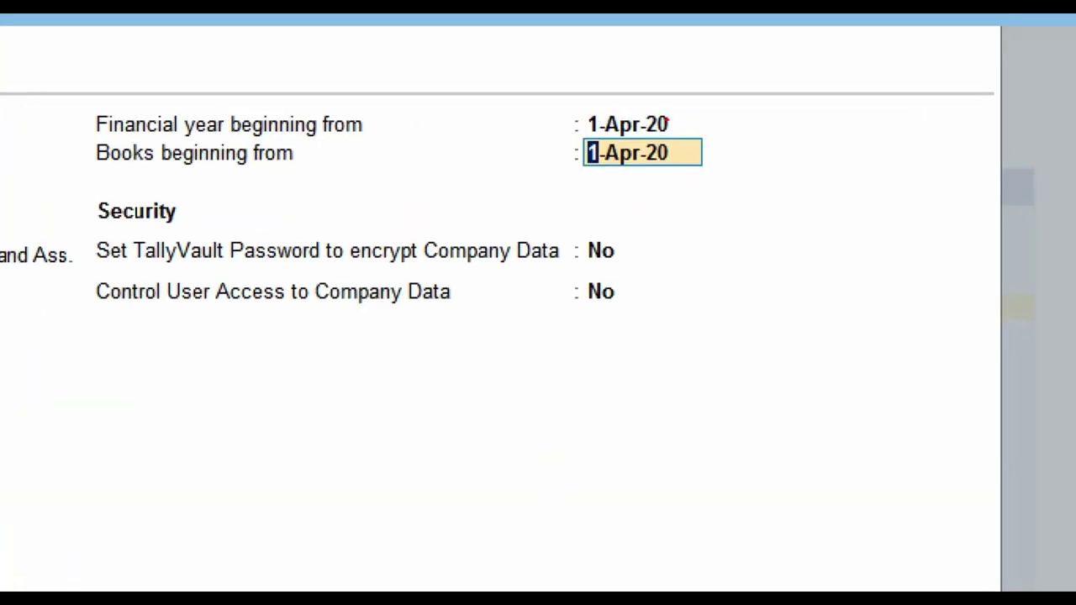
pyautogui.moveTo(563, 99); pyautogui.dragTo(721, 136)
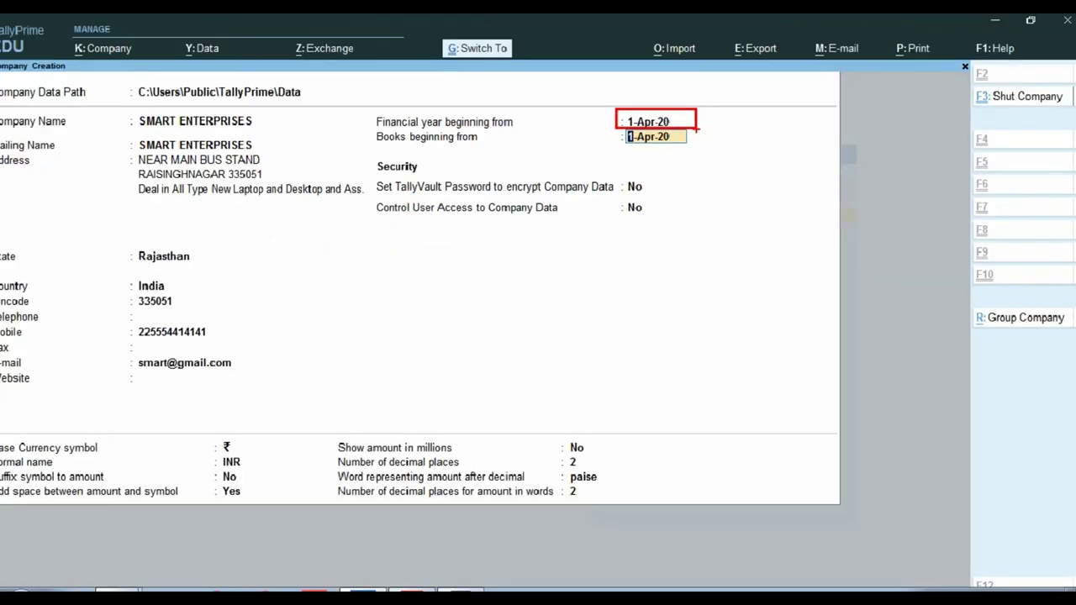
pyautogui.press('Return')
pyautogui.press('Up')
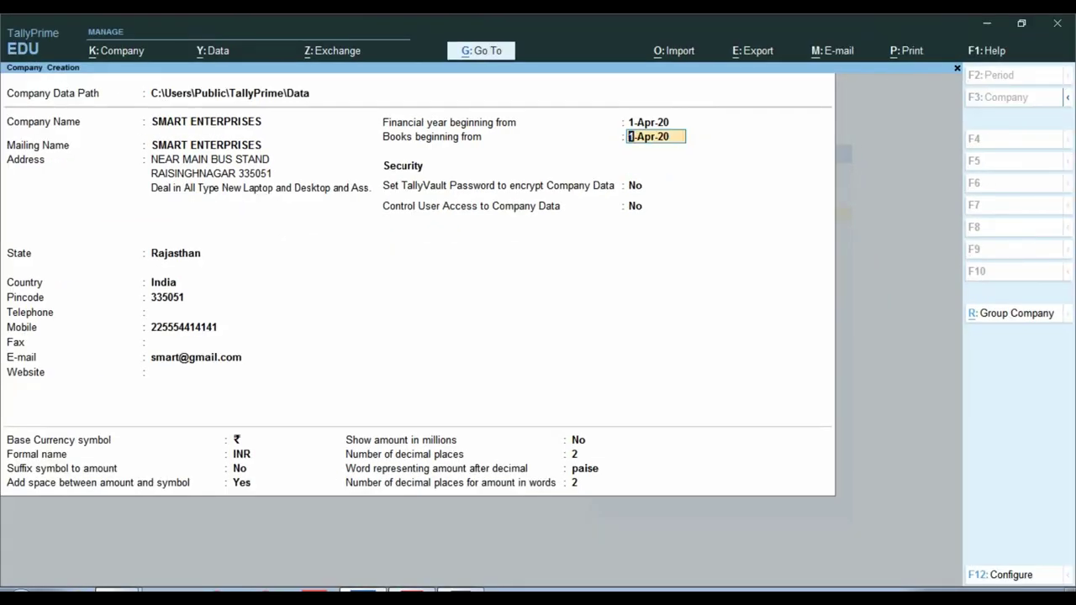
pyautogui.press('ctrl')
pyautogui.hotkey('alt', 'Tab')
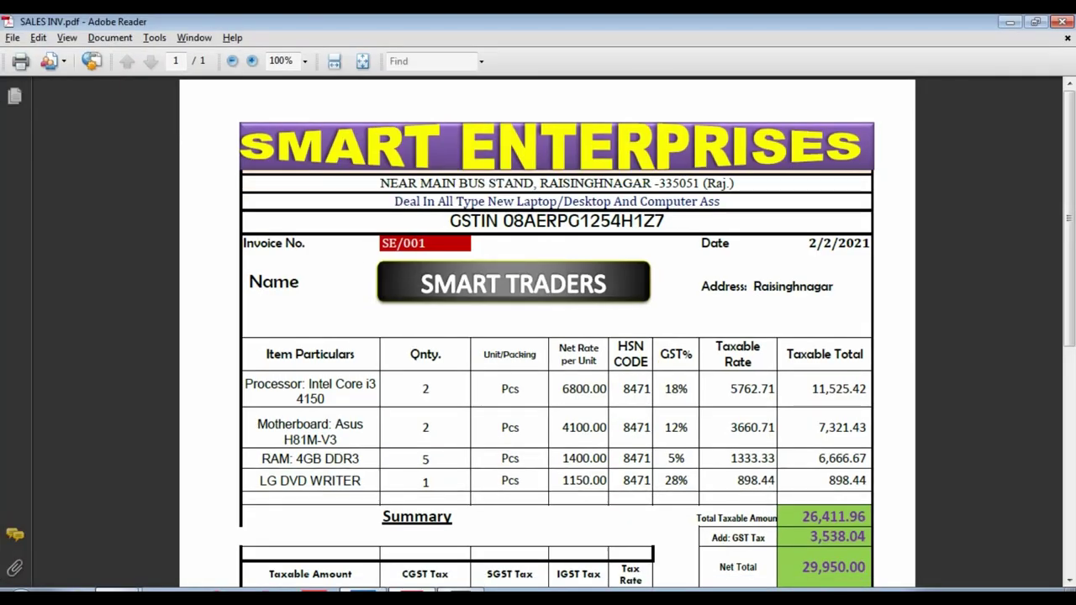
# Step: Enter 2.2.2021 as the books beginning date so it reads 2-Feb-21
pyautogui.hotkey('alt', 'Tab')
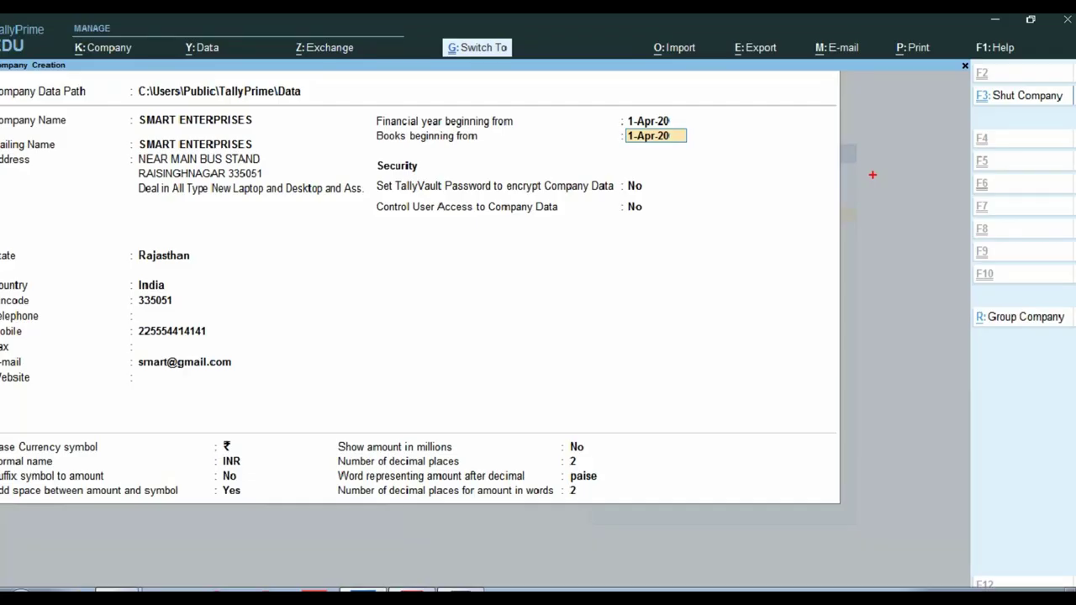
pyautogui.write('2.2.2021')
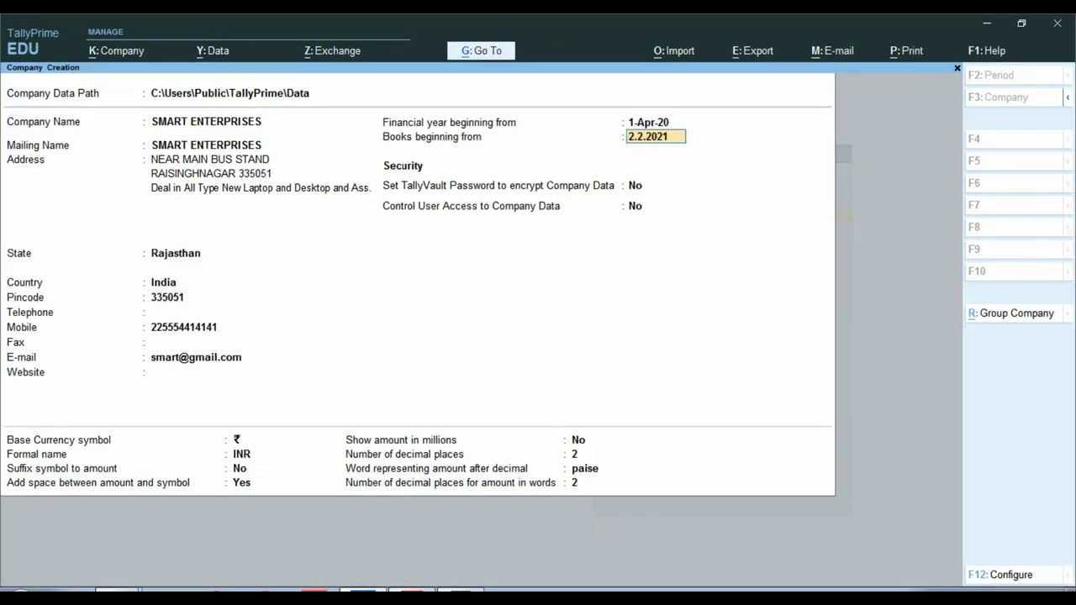
pyautogui.press('Return')
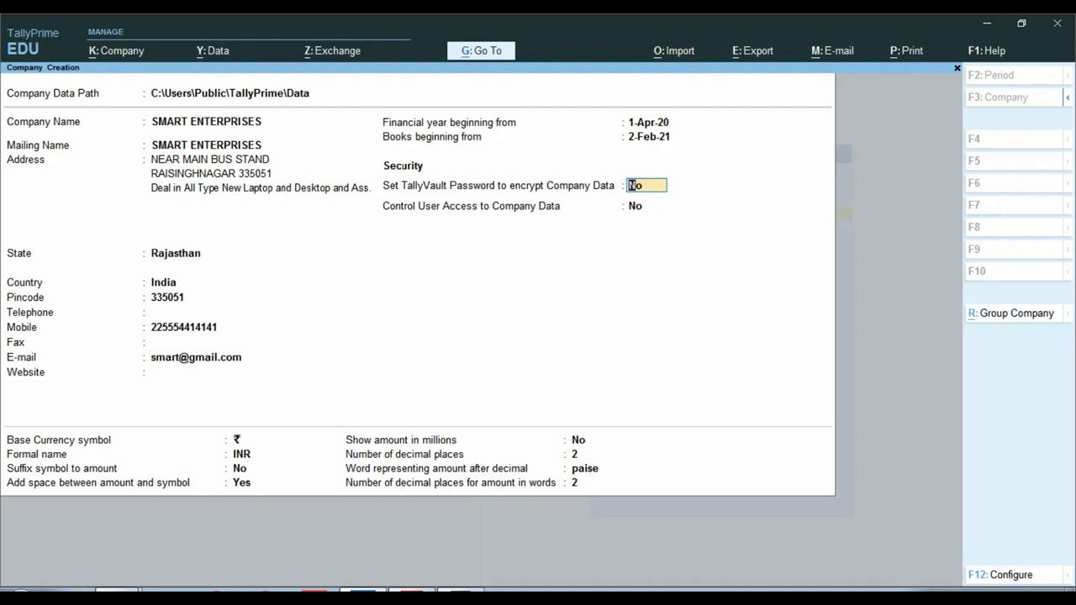
# Step: Turn on TallyVault with an entered and confirmed password, and set Control User Access to Yes
pyautogui.press('ctrl')
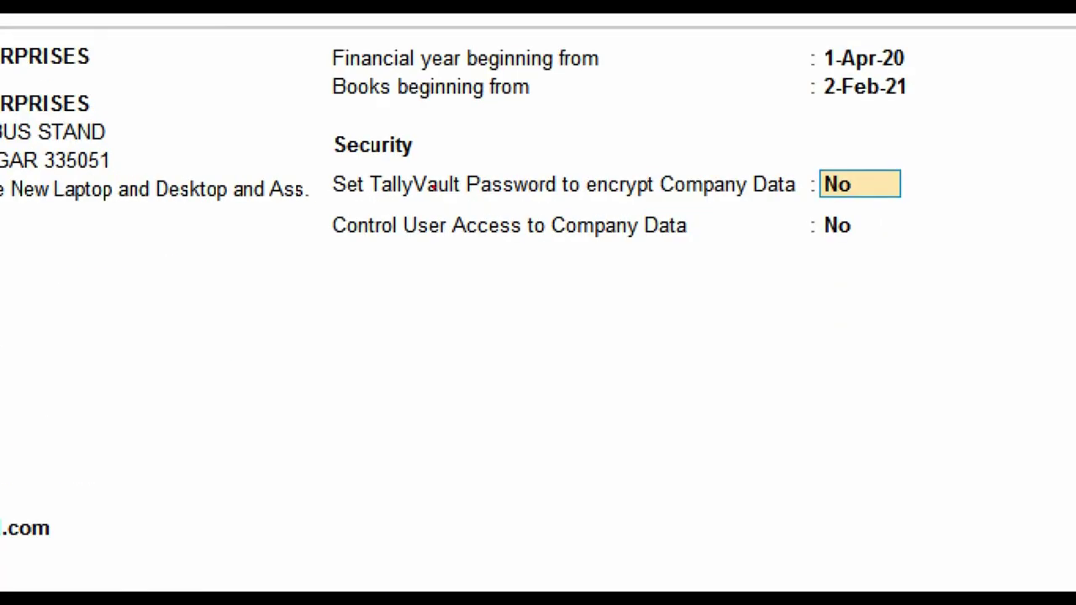
pyautogui.moveTo(325, 166)
pyautogui.mouseDown()
pyautogui.moveTo(600, 203)
pyautogui.moveTo(916, 204)
pyautogui.mouseUp()
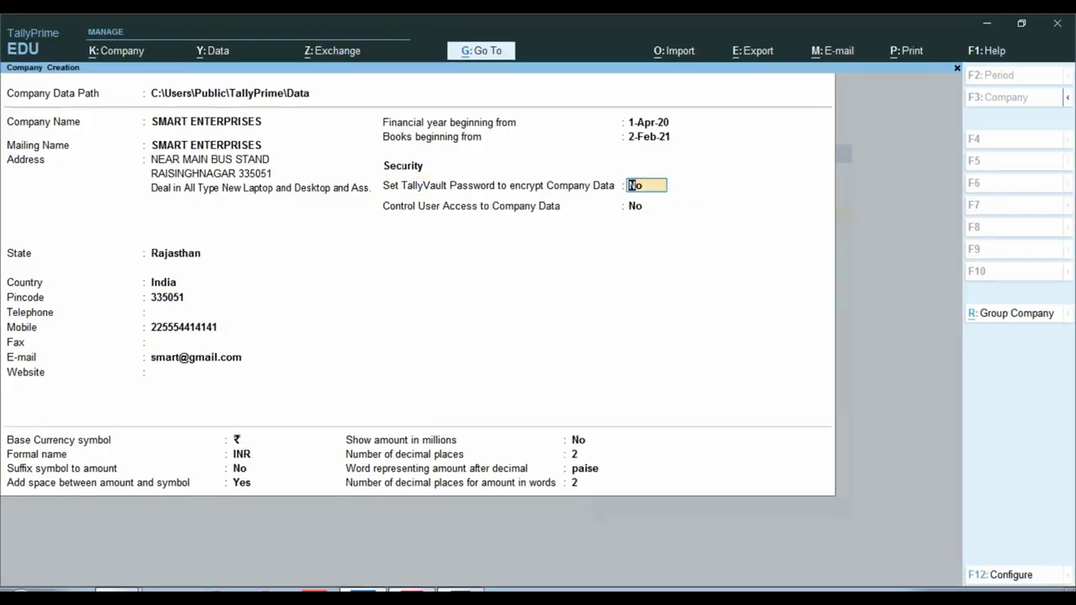
pyautogui.press('y')
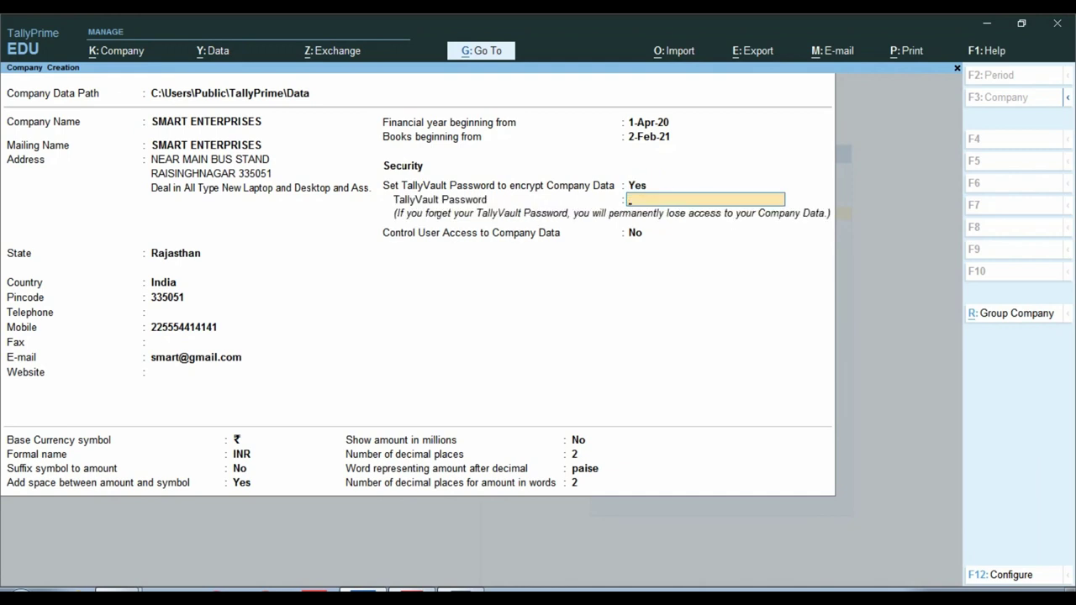
pyautogui.write('***')
pyautogui.press('Return')
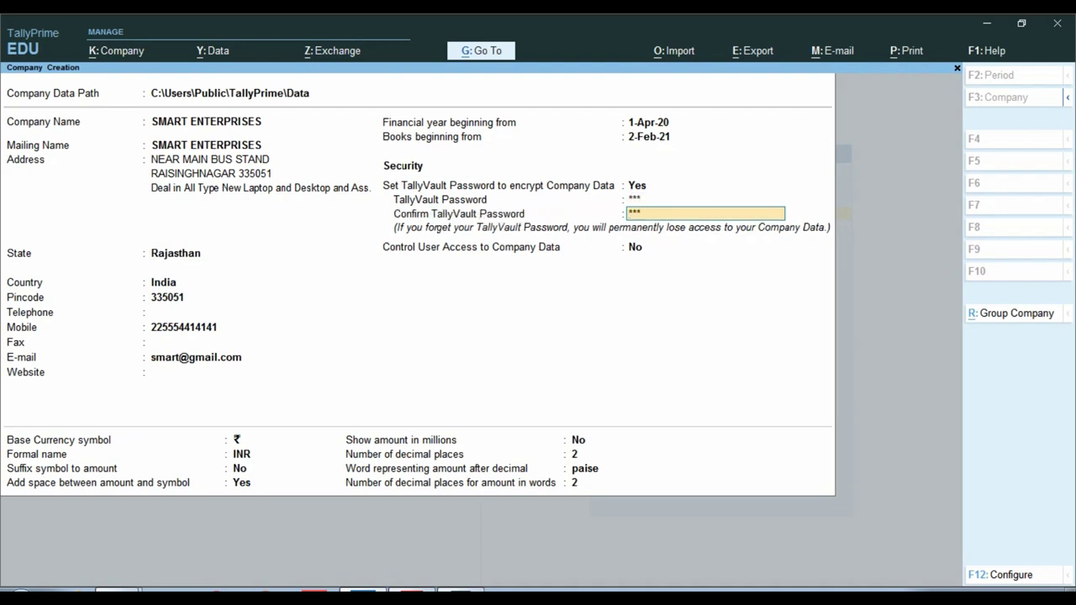
pyautogui.press('Return')
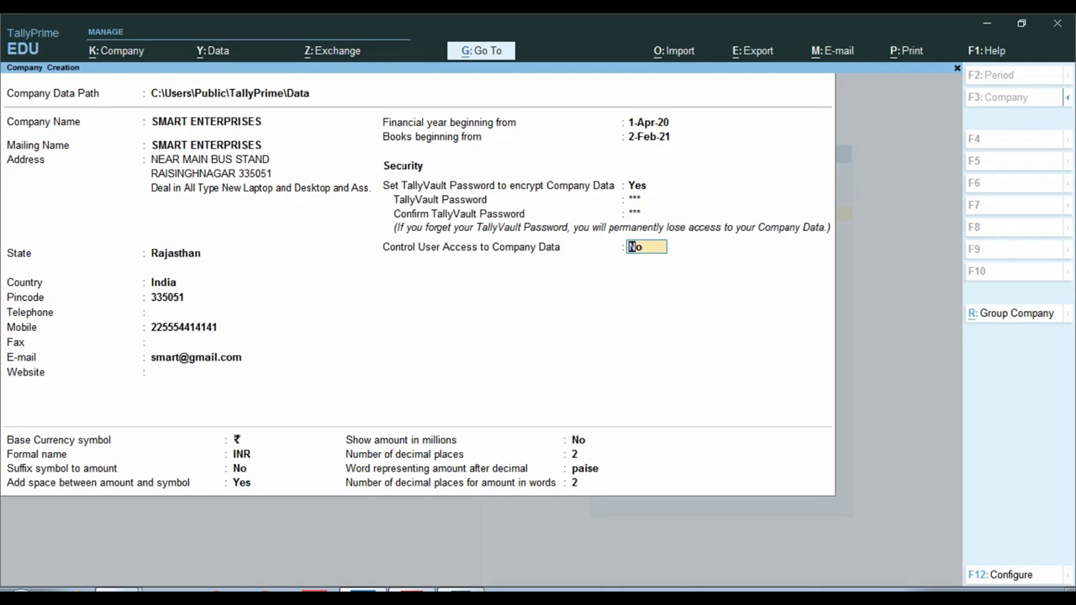
pyautogui.write('y')
pyautogui.press('Return')
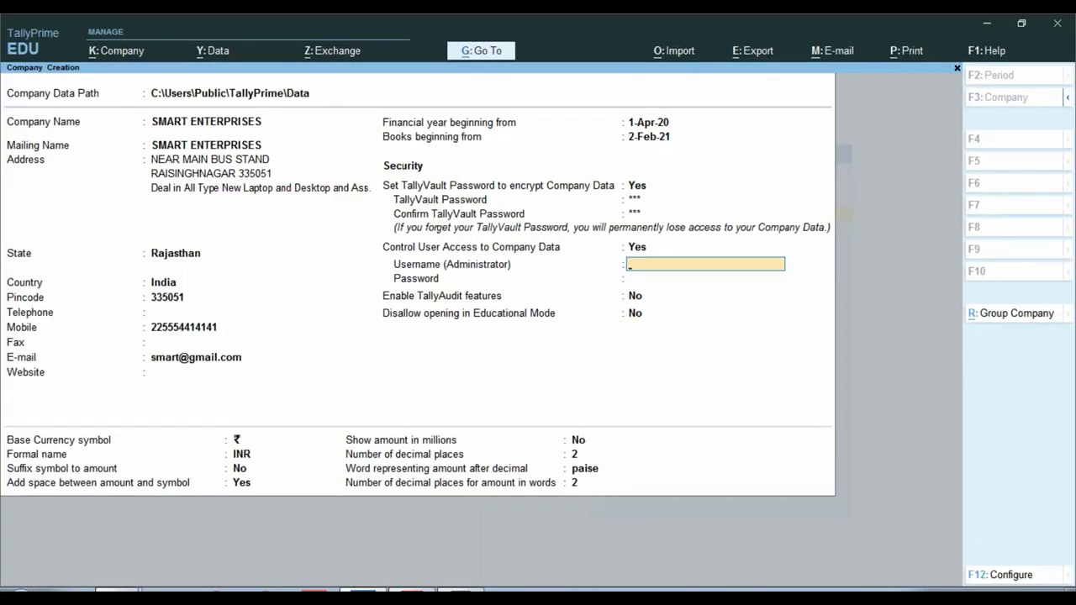
# Step: Enter the administrator username and confirmed password, dismiss the warning, and set TallyAudit features to Yes
pyautogui.write('smart')
pyautogui.press('Return')
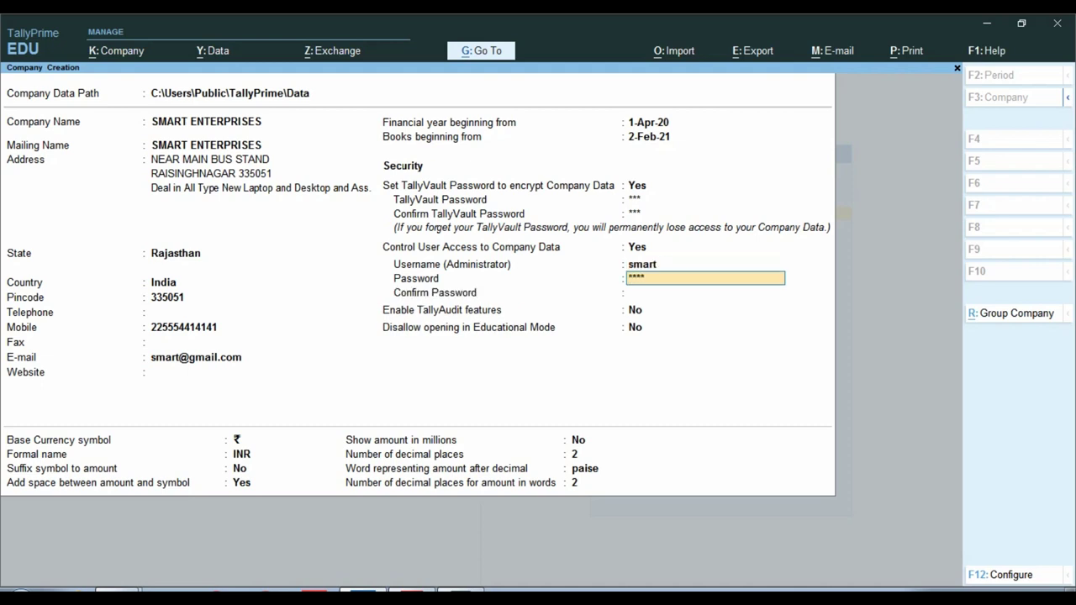
pyautogui.press('Return')
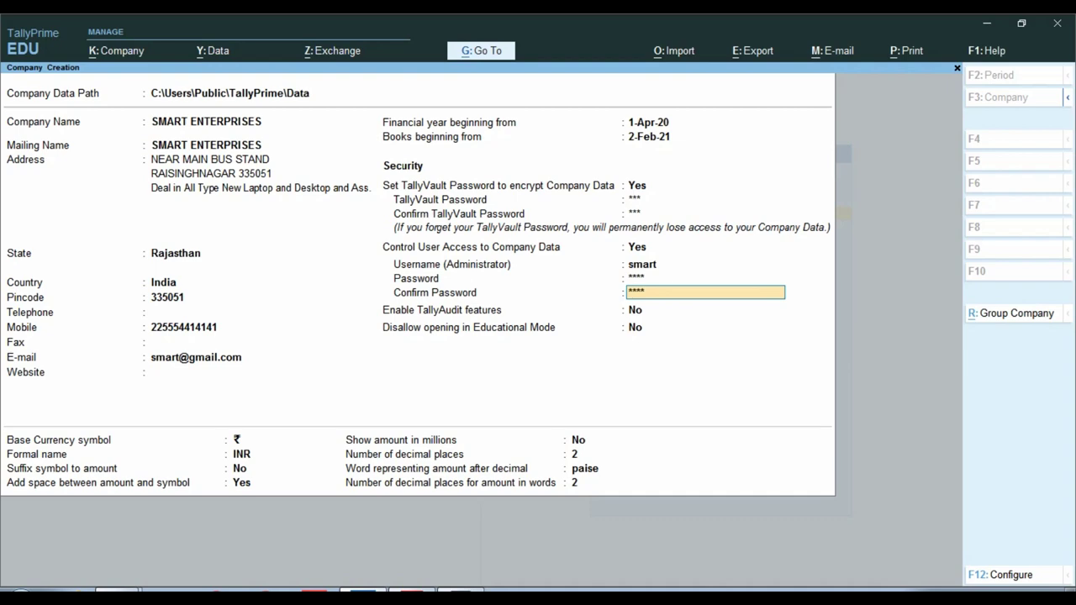
pyautogui.press('Return')
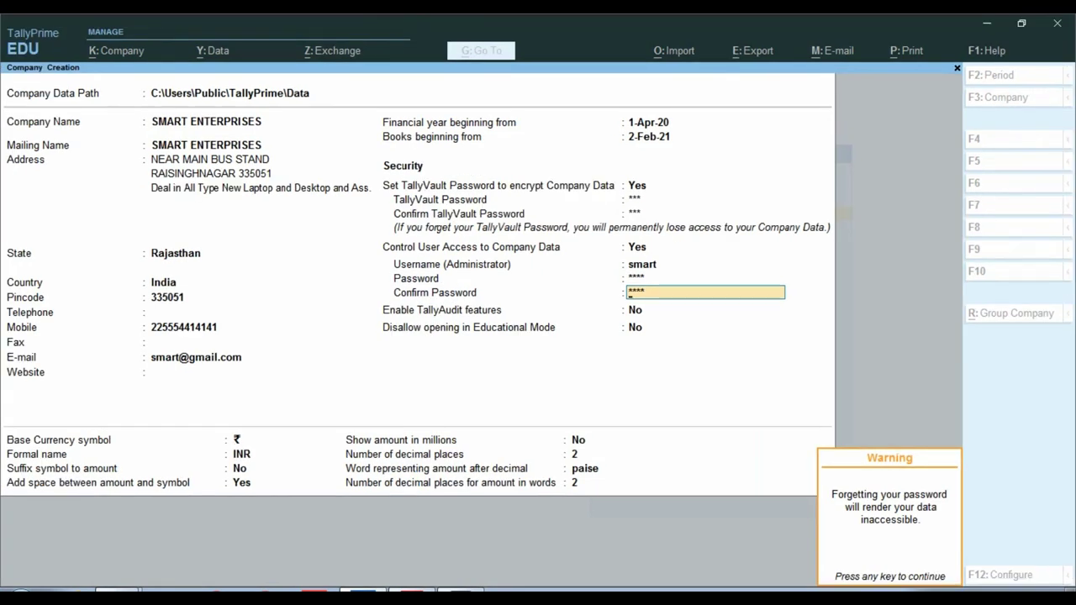
pyautogui.press('Return')
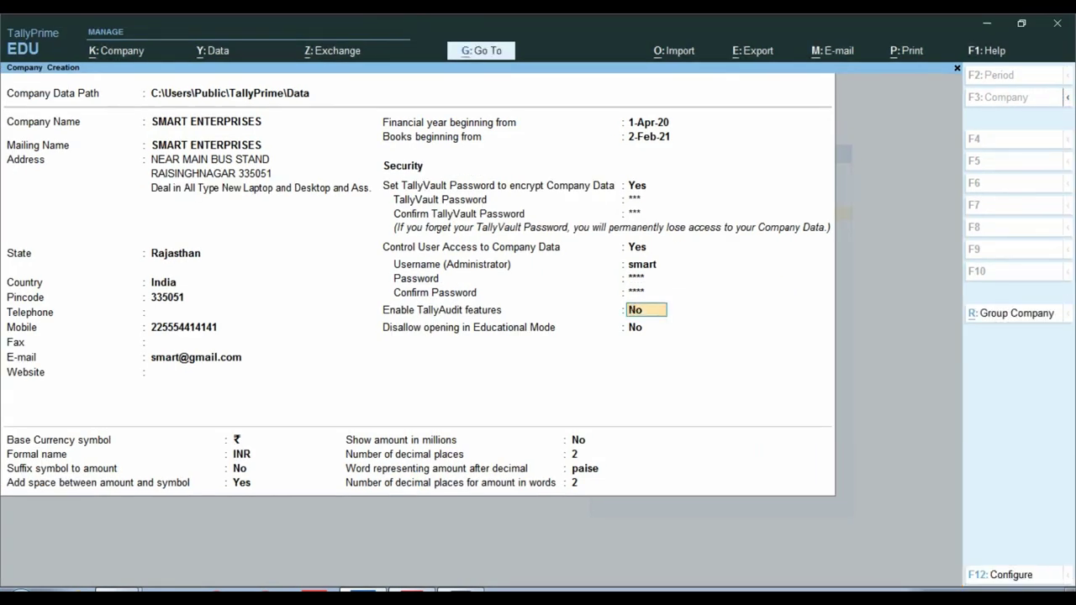
pyautogui.write('y')
pyautogui.press('Return')
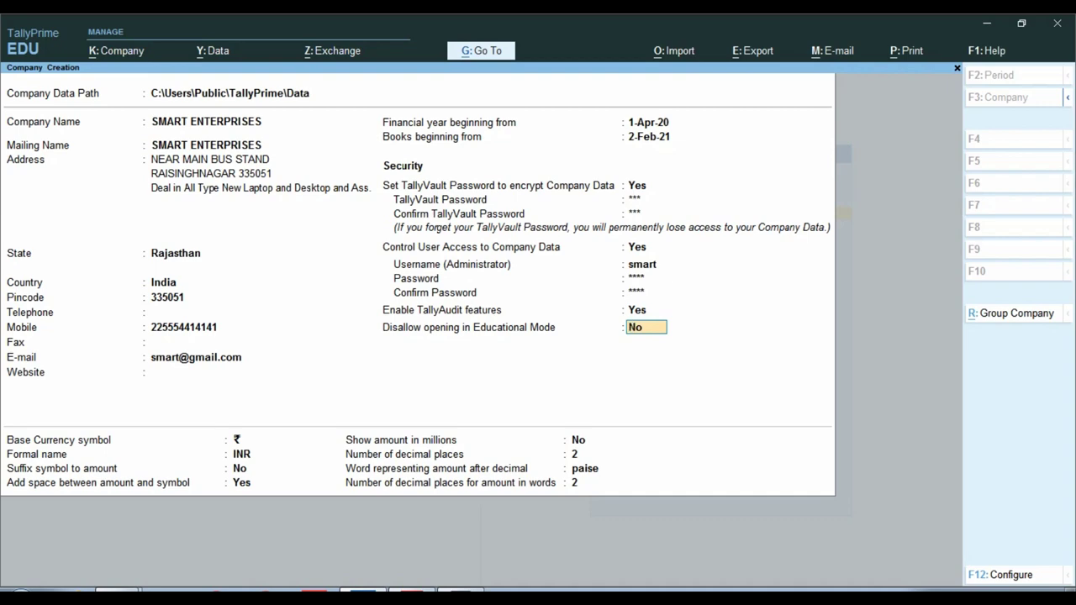
# Step: Keep Educational Mode opening at No and the ₹/INR currency defaults until the Accept prompt appears
pyautogui.press('Return')
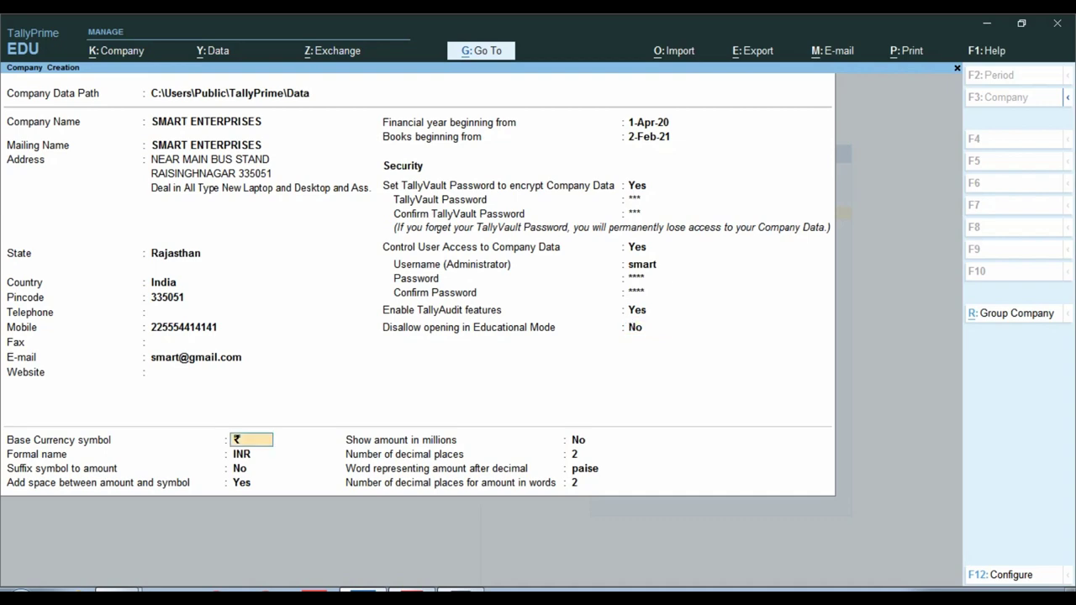
pyautogui.press('ctrl')
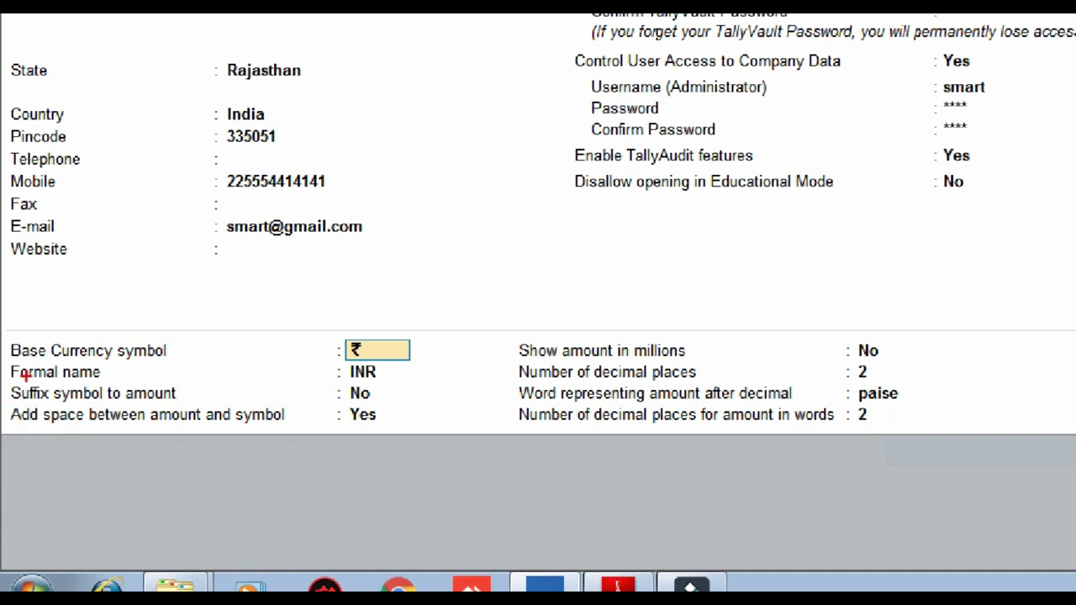
pyautogui.moveTo(2, 306)
pyautogui.mouseDown()
pyautogui.moveTo(69, 427)
pyautogui.moveTo(553, 462)
pyautogui.moveTo(1047, 428)
pyautogui.moveTo(1064, 457)
pyautogui.mouseUp()
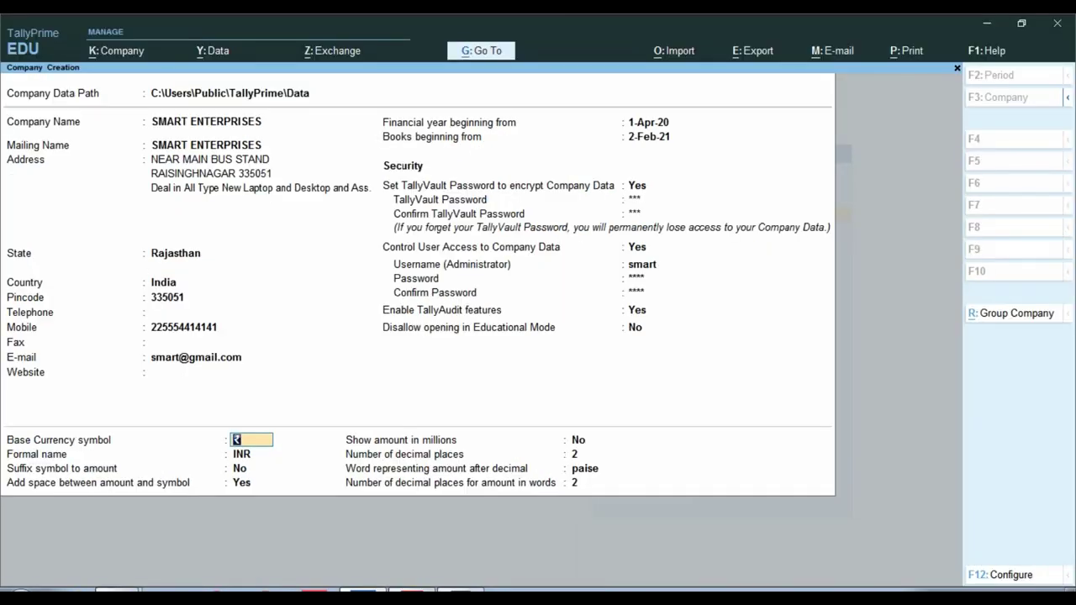
pyautogui.press('ctrl')
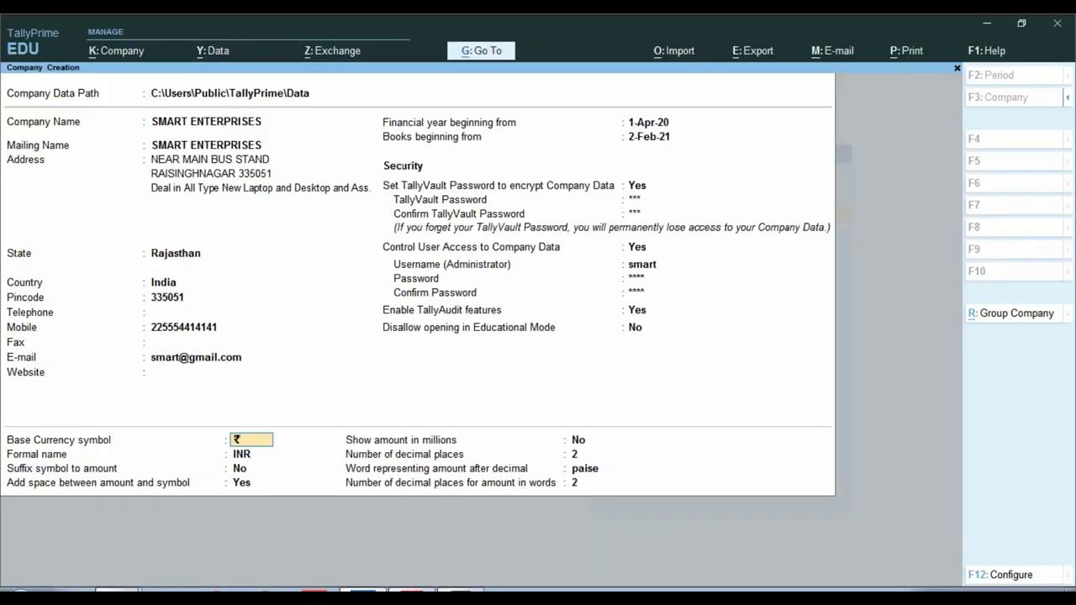
pyautogui.press('Return')
pyautogui.press('Return')
pyautogui.press('Return')
pyautogui.press('Return')
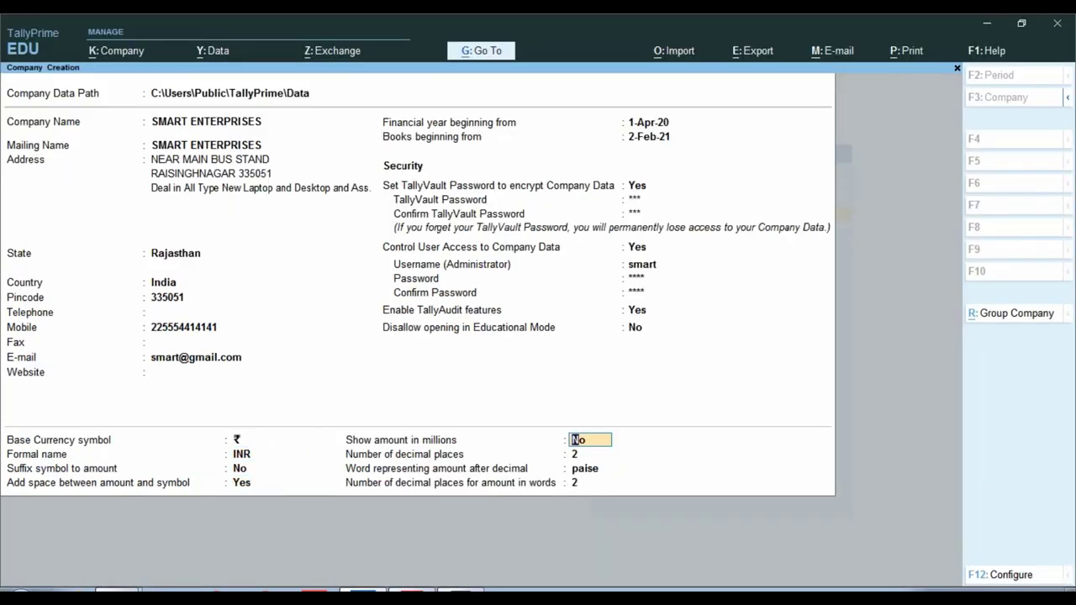
pyautogui.press('Return')
pyautogui.press('Return')
pyautogui.press('Return')
pyautogui.press('Return')
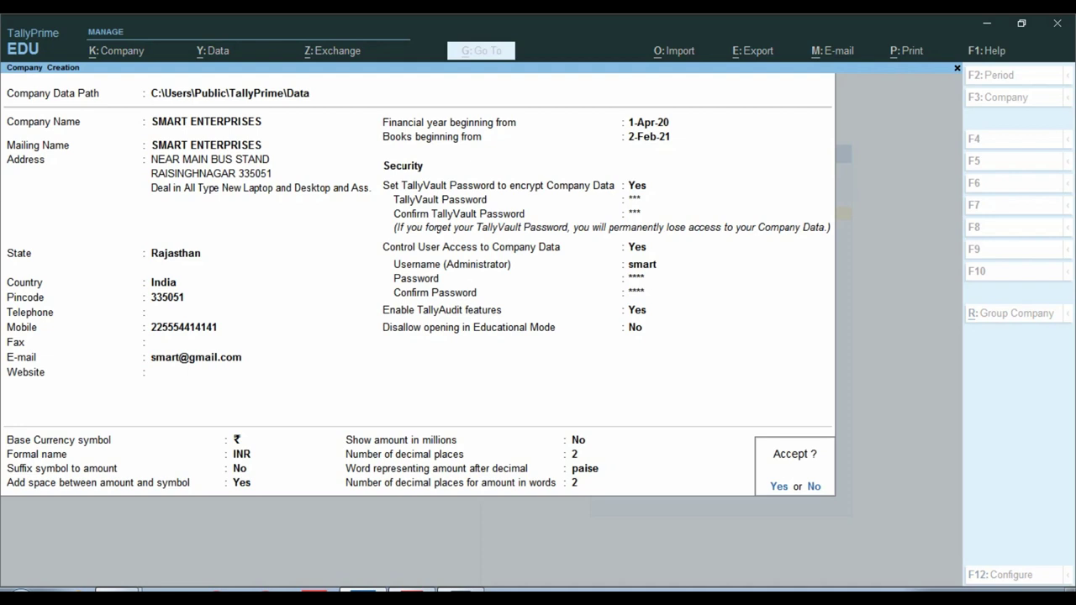
# Step: Accept the SMART ENTERPRISES company, then unlock it with its TallyVault password to open the login prompt
pyautogui.press('Return')
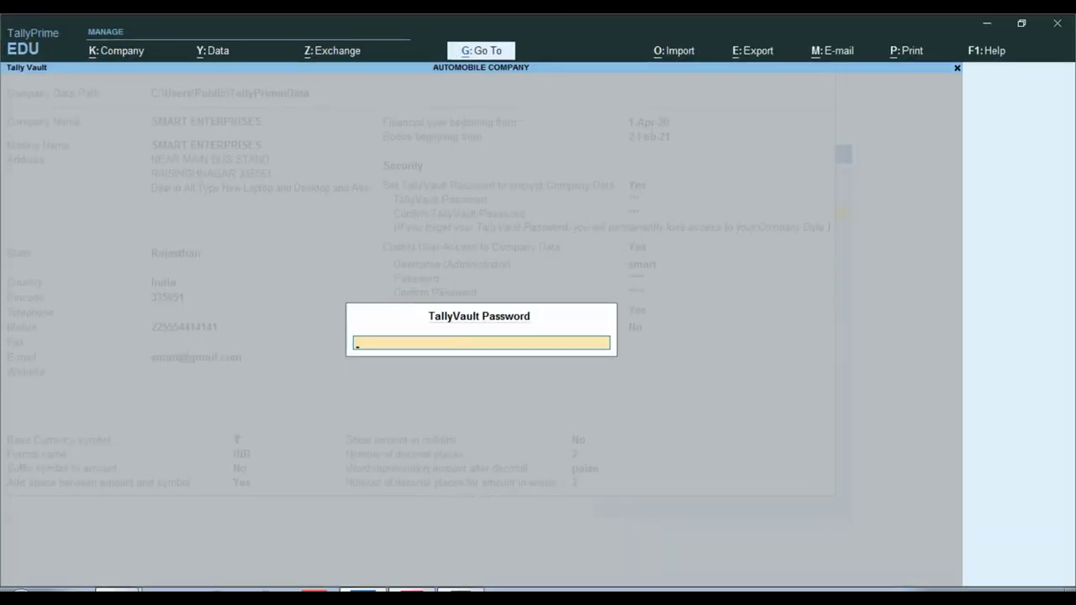
pyautogui.press('Return')
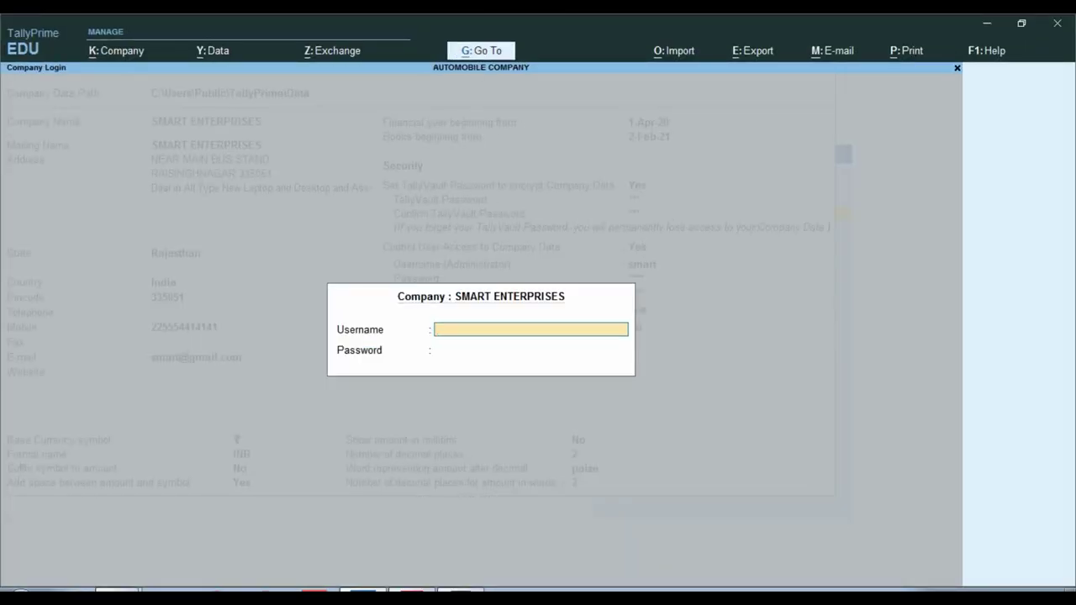